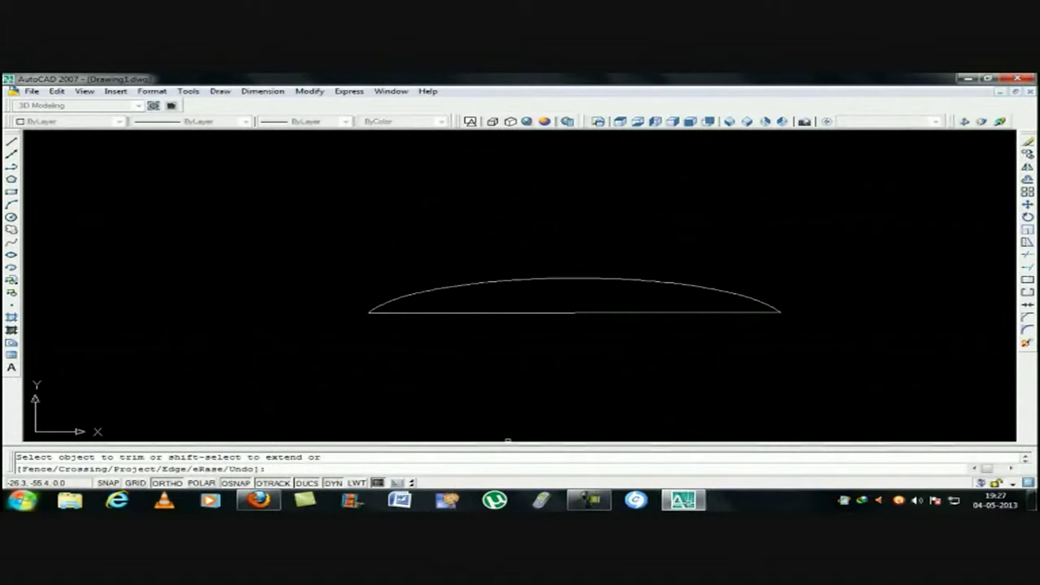
Trim the excess line ends so the arc and base line form a closed lens profile
left_click(297, 235)
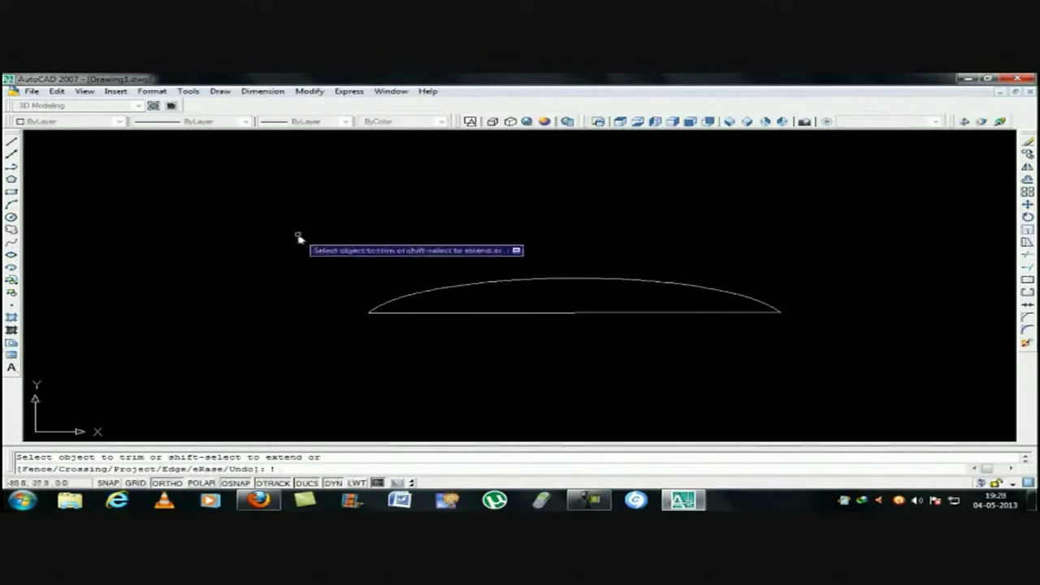
left_click(849, 411)
key("Return")
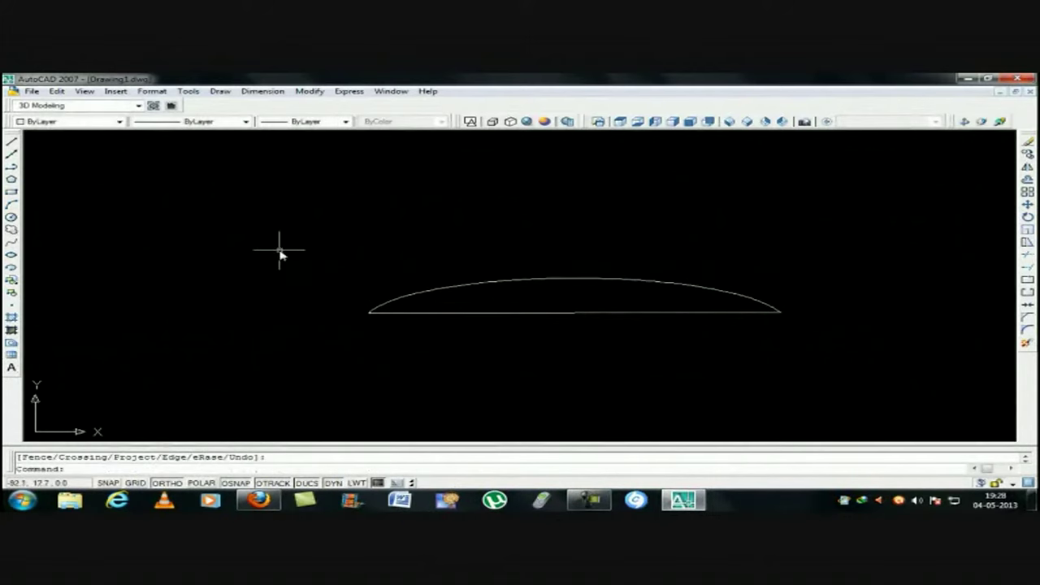
Convert the arc-and-line outline into a region
type("reg")
key("Return")
left_click(334, 242)
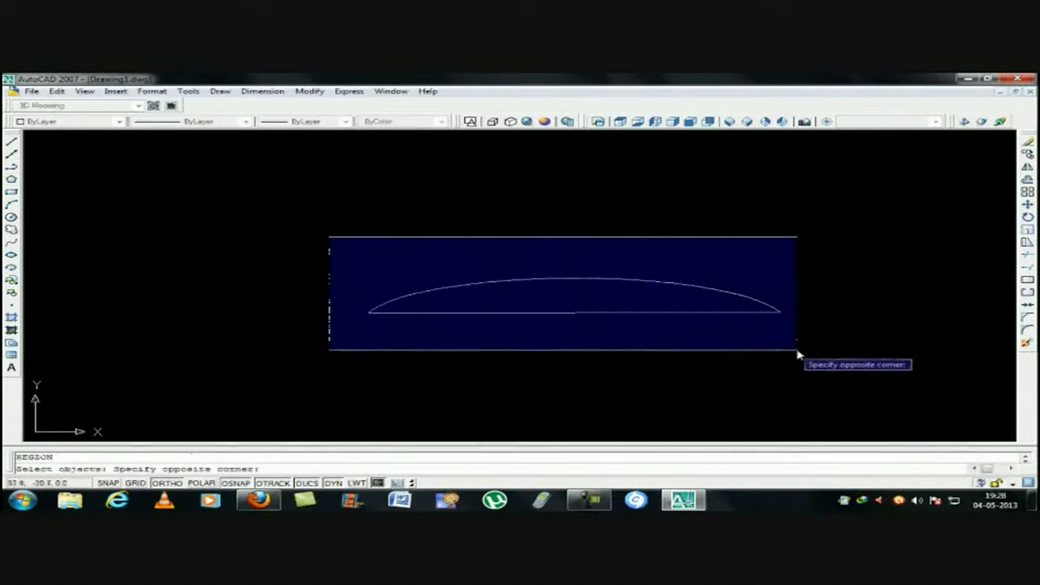
left_click(799, 358)
key("Return")
Revolve the region a full 360° about its base line into a lens-shaped solid
type("rev")
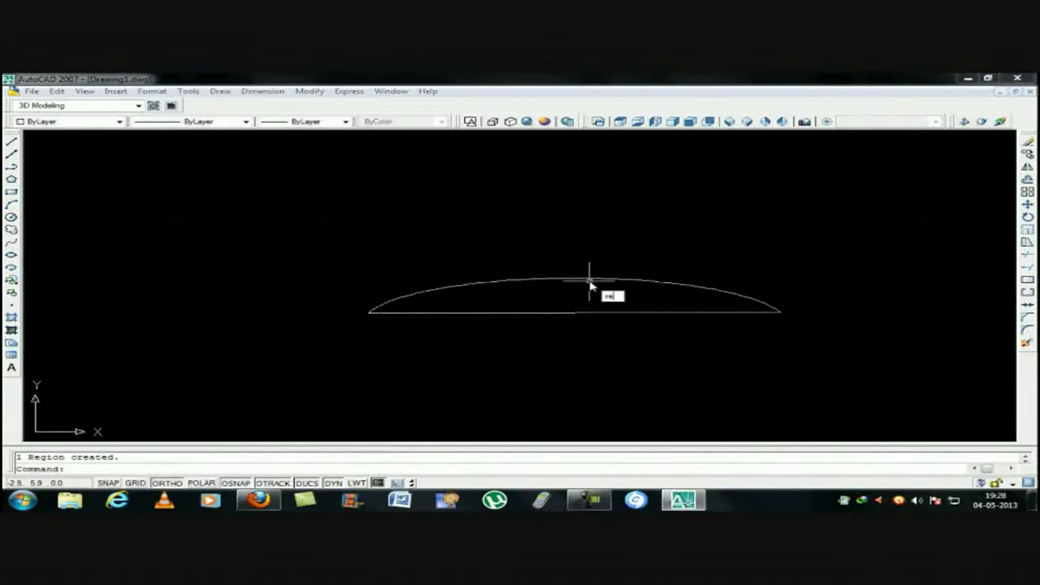
key("Return")
left_click(590, 281)
key("Return")
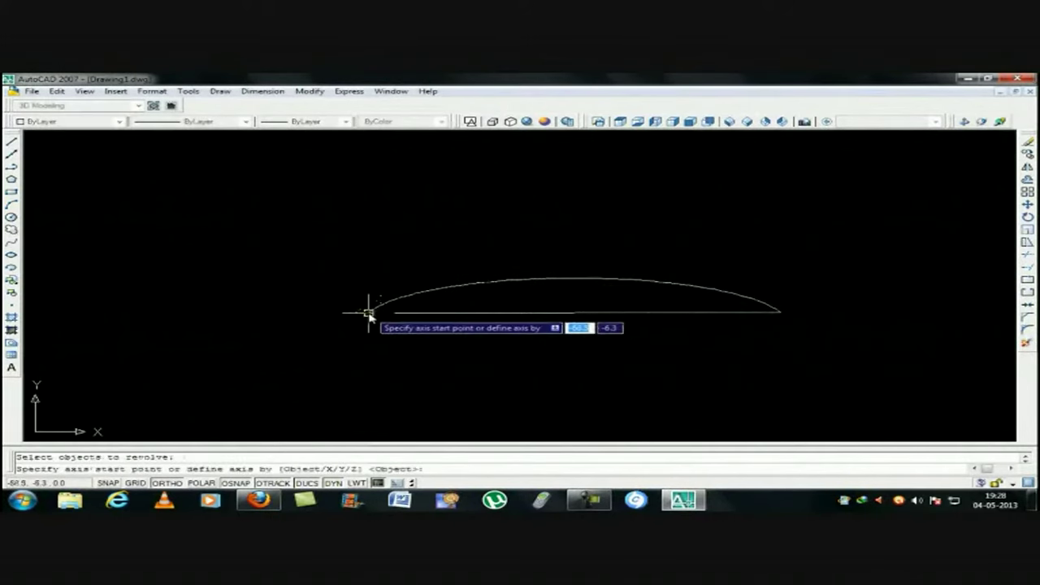
left_click(574, 312)
scroll(812, 302, "up", 5)
left_click(728, 330)
key("Return")
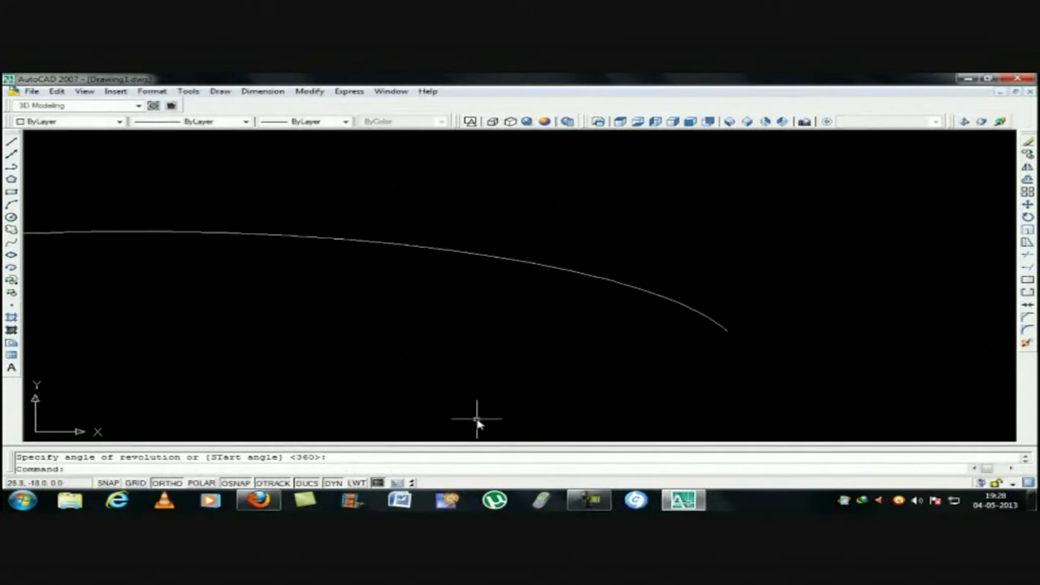
scroll(476, 418, "down", 5)
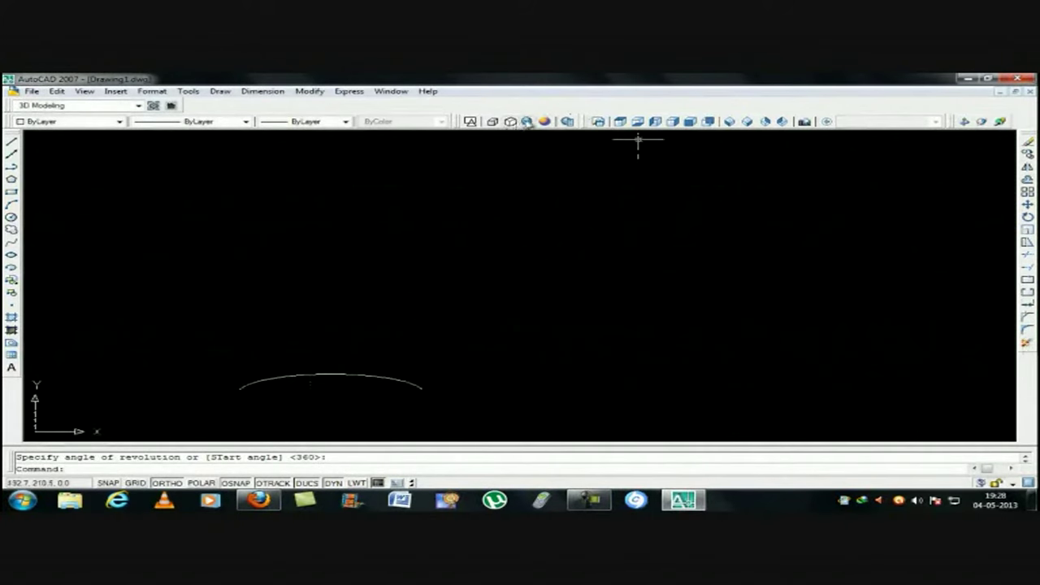
Display the solid in the Realistic visual style
left_click(527, 122)
scroll(255, 425, "up", 5)
scroll(425, 328, "down", 2)
scroll(412, 345, "up", 2)
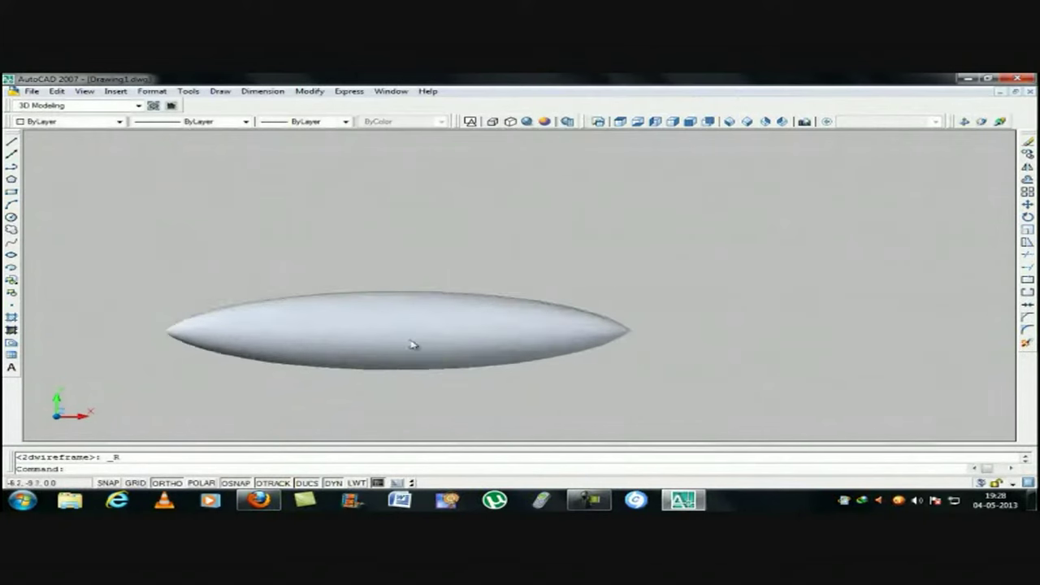
scroll(412, 345, "up", 2)
left_click(543, 121)
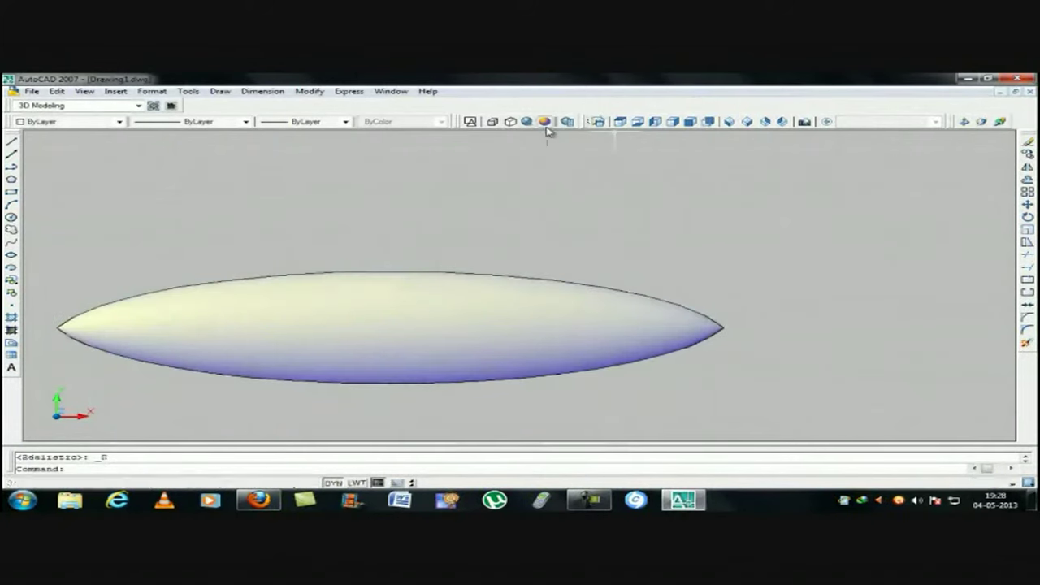
left_click(748, 121)
scroll(608, 298, "up", 4)
scroll(437, 374, "up", 2)
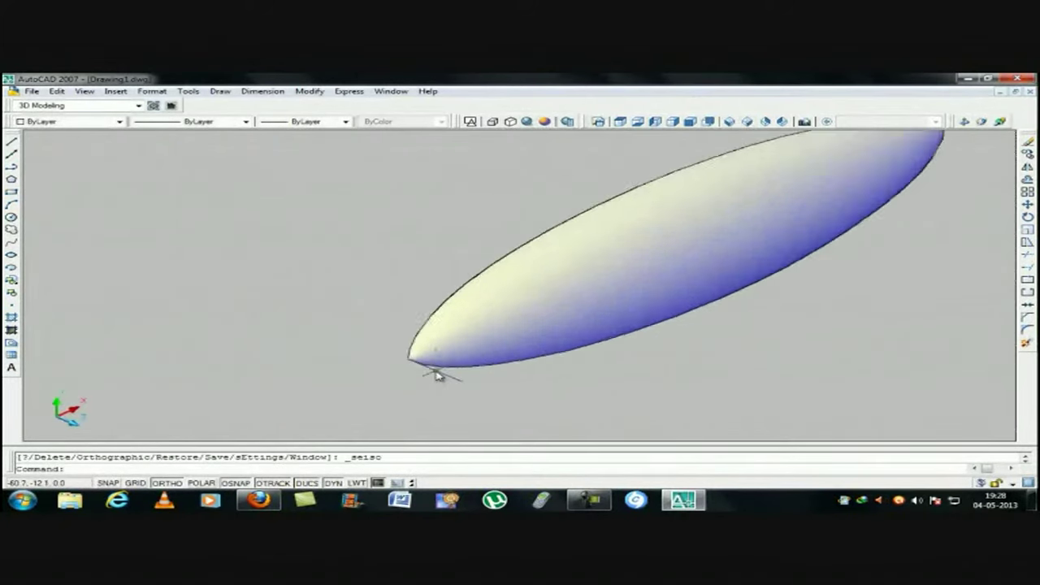
scroll(434, 372, "down", 7)
left_click(475, 122)
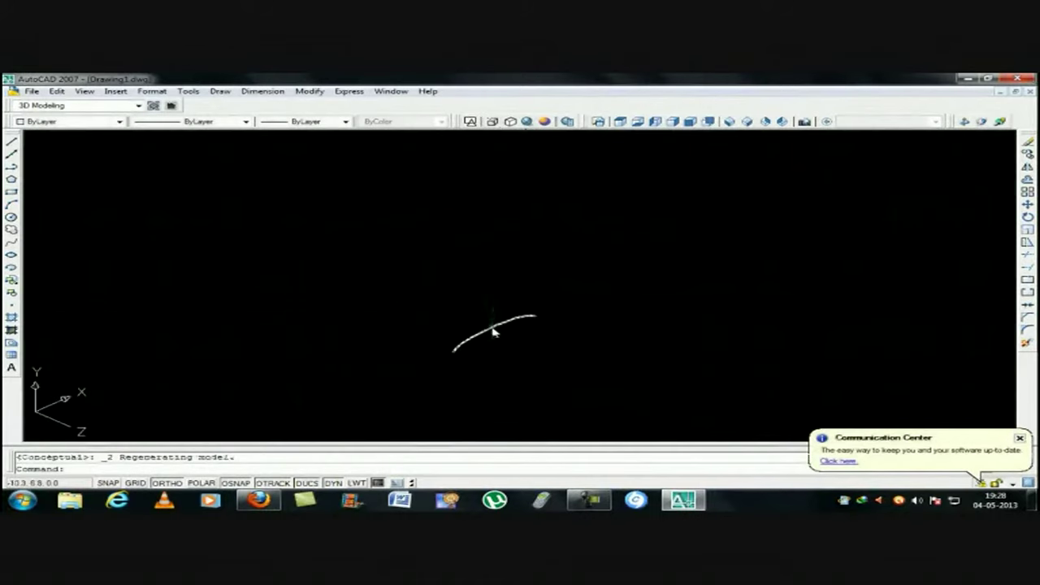
key("ctrl+z")
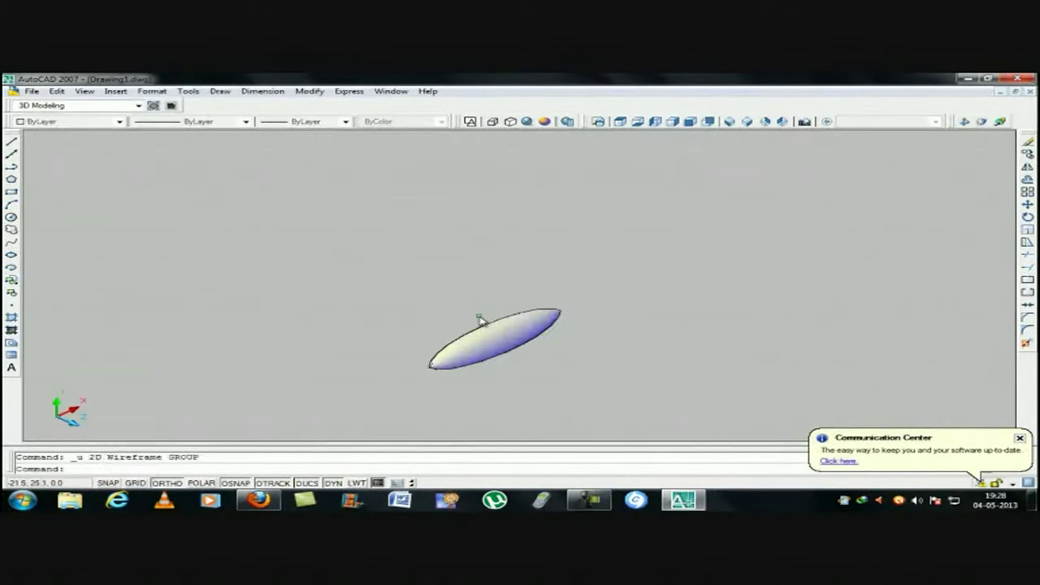
key("ctrl+z")
key("ctrl+z")
key("ctrl+z")
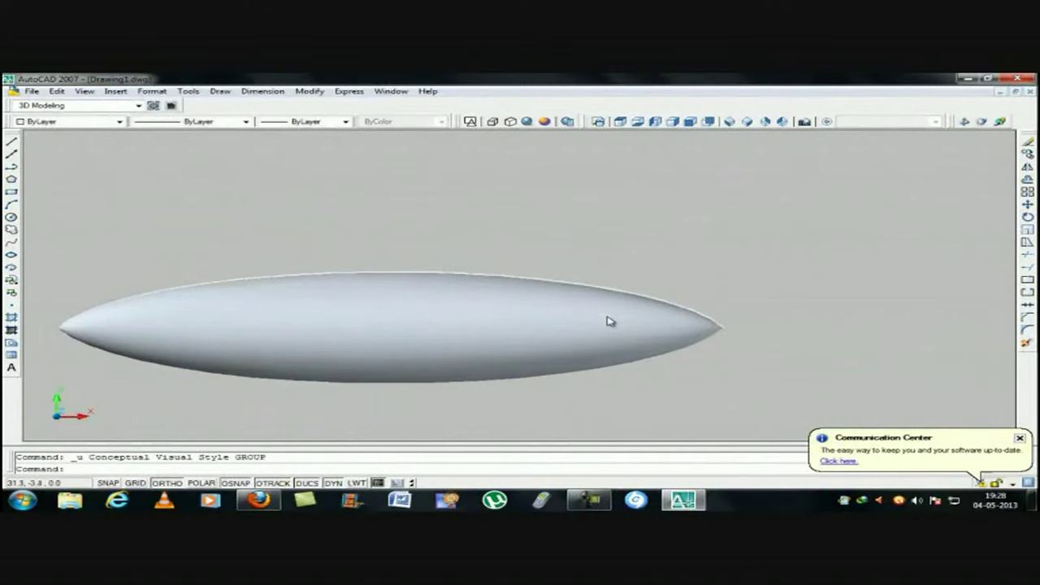
scroll(609, 321, "up", 2)
scroll(397, 339, "down", 3)
scroll(281, 281, "up", 3)
left_click(467, 307)
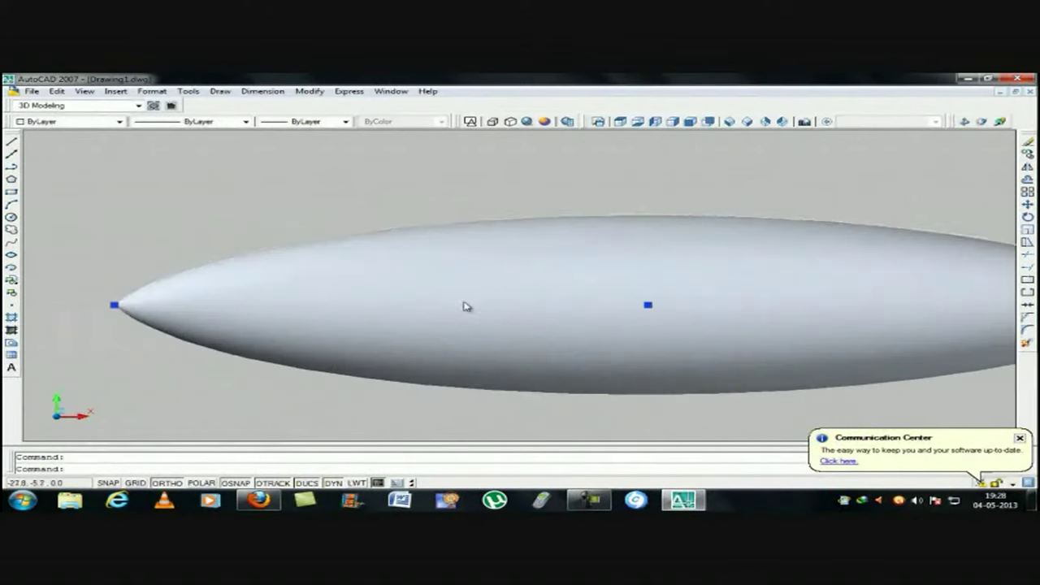
scroll(469, 306, "down", 2)
key("ctrl+z")
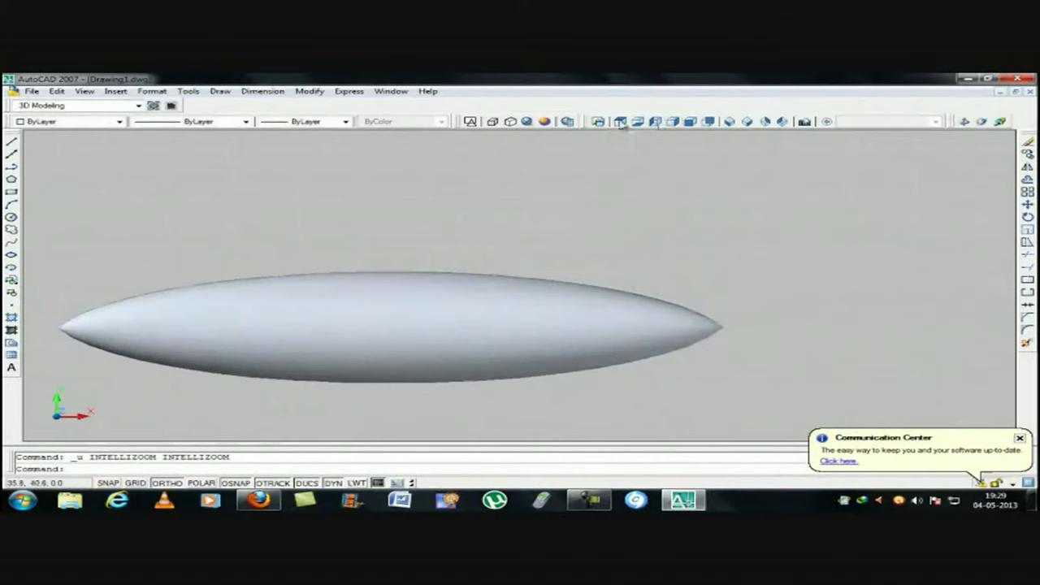
scroll(483, 274, "down", 5)
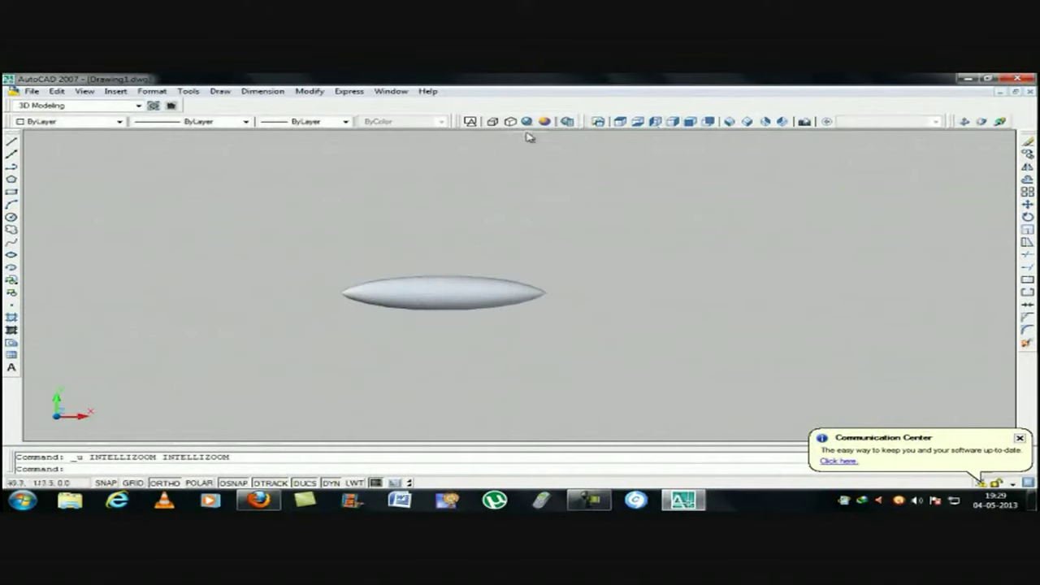
Start a 13-unit line from the solid's centre, then cancel it
left_click(13, 143)
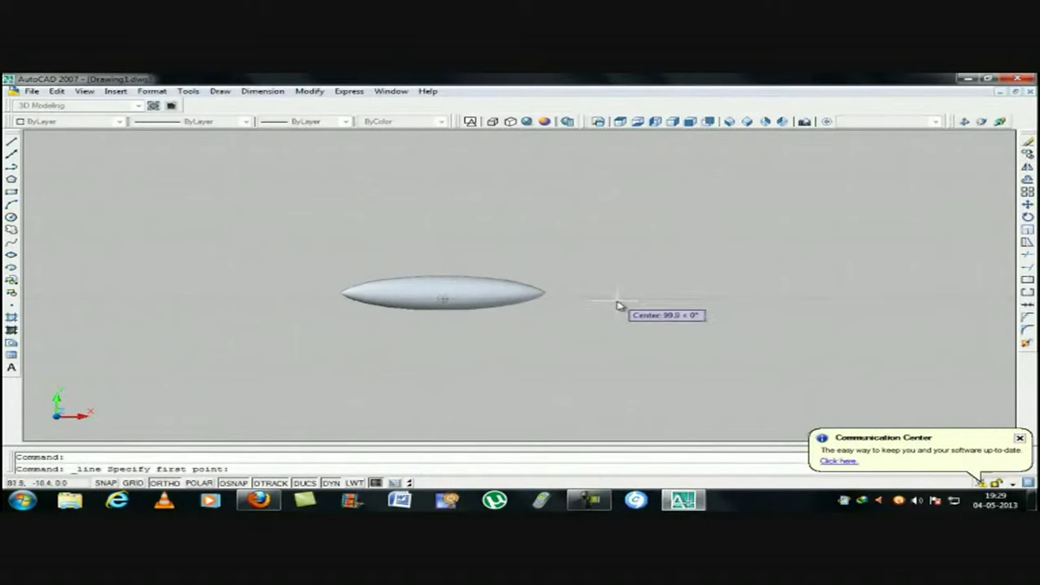
left_click(551, 304)
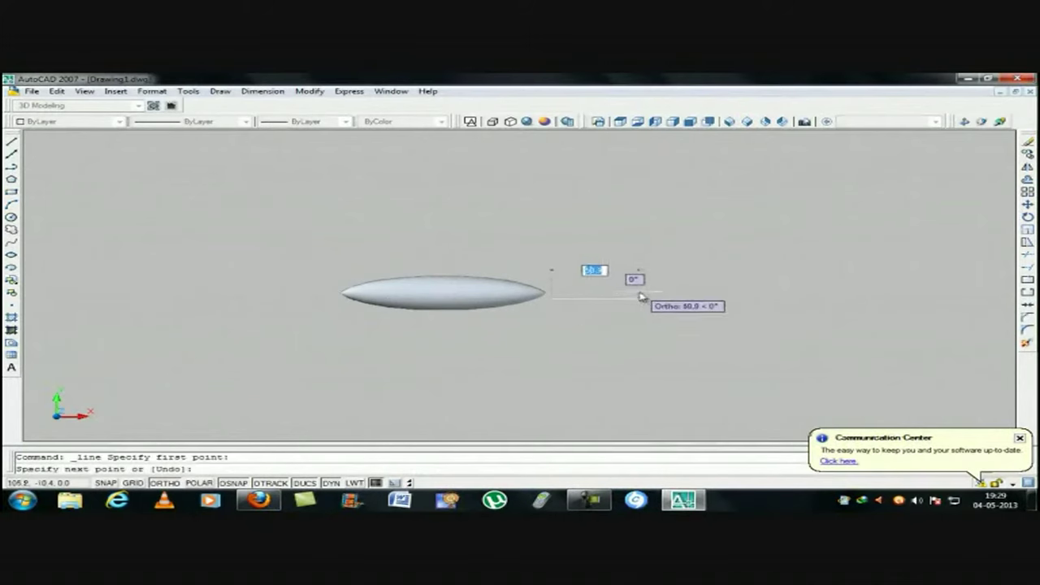
type("13")
key("Return")
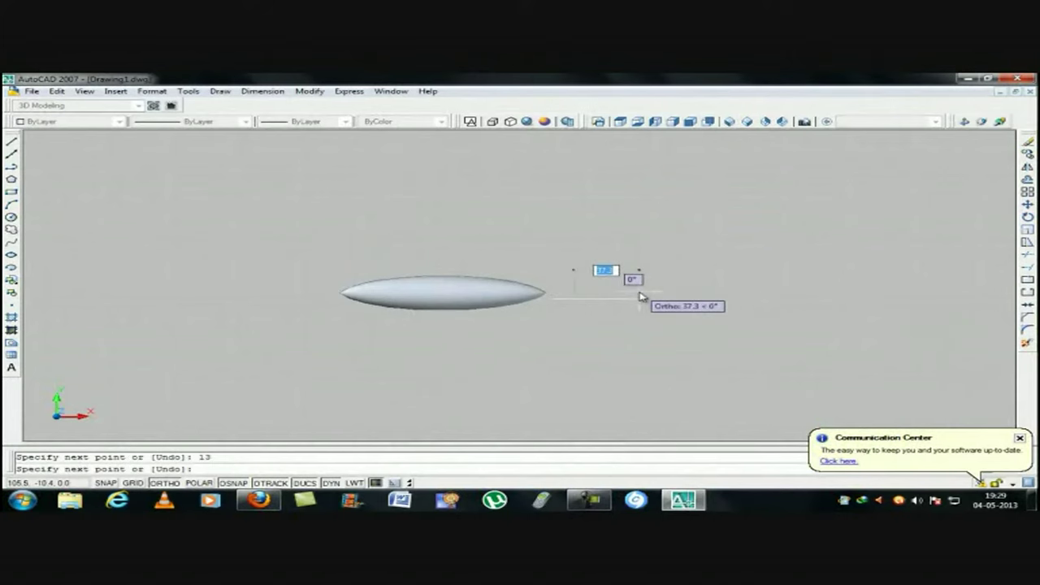
scroll(642, 296, "up", 4)
key("Escape")
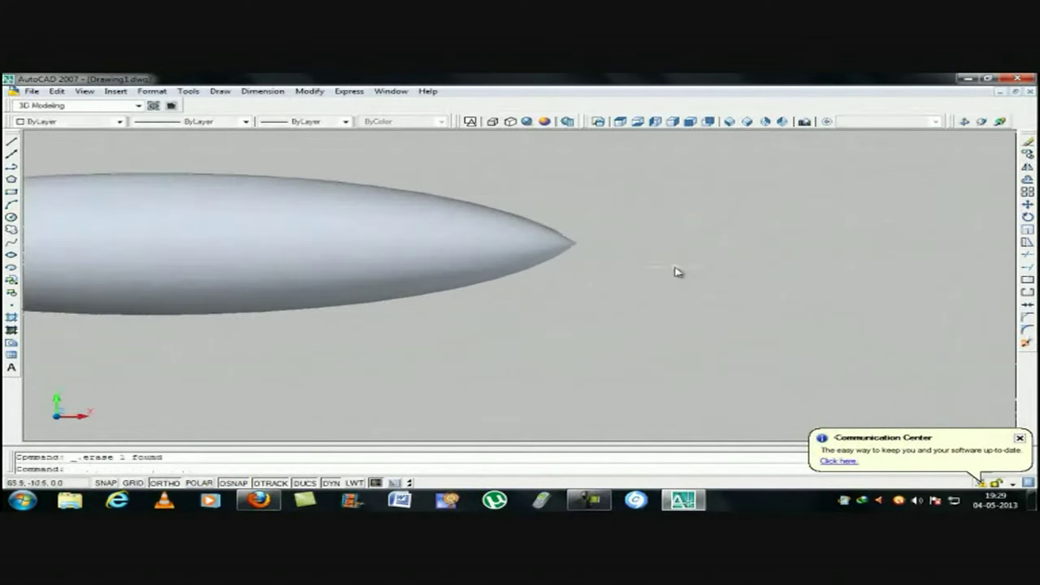
Draw a long horizontal line from the solid's centre rightward and paste it lower right
left_click(11, 141)
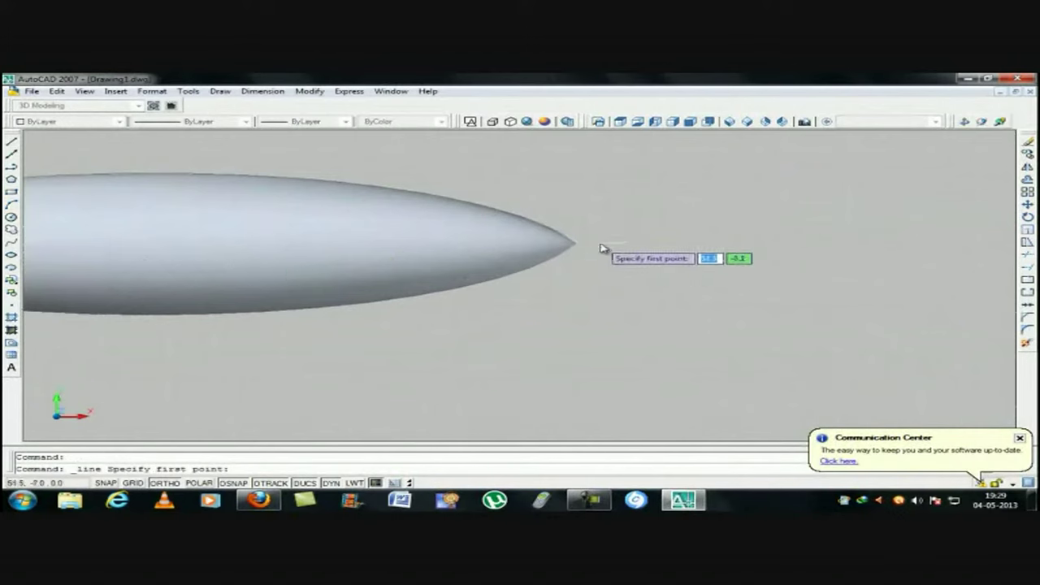
scroll(602, 248, "down", 4)
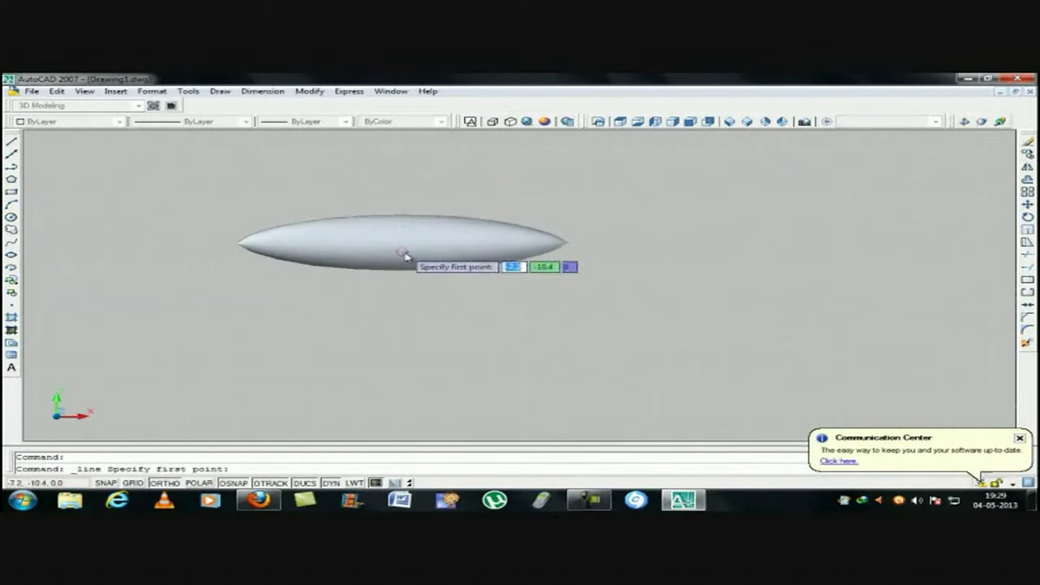
left_click(564, 250)
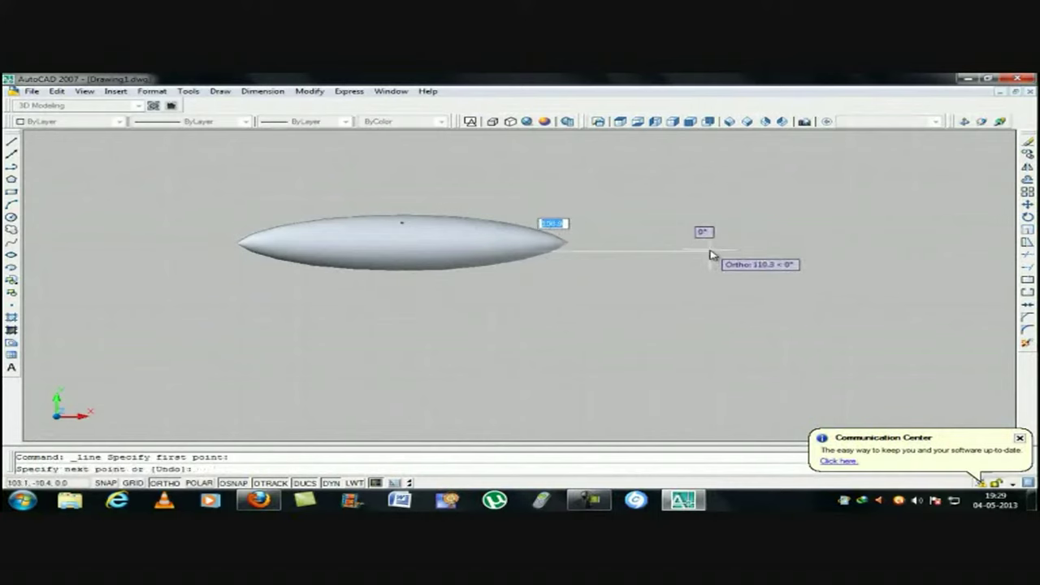
left_click(711, 255)
key("Return")
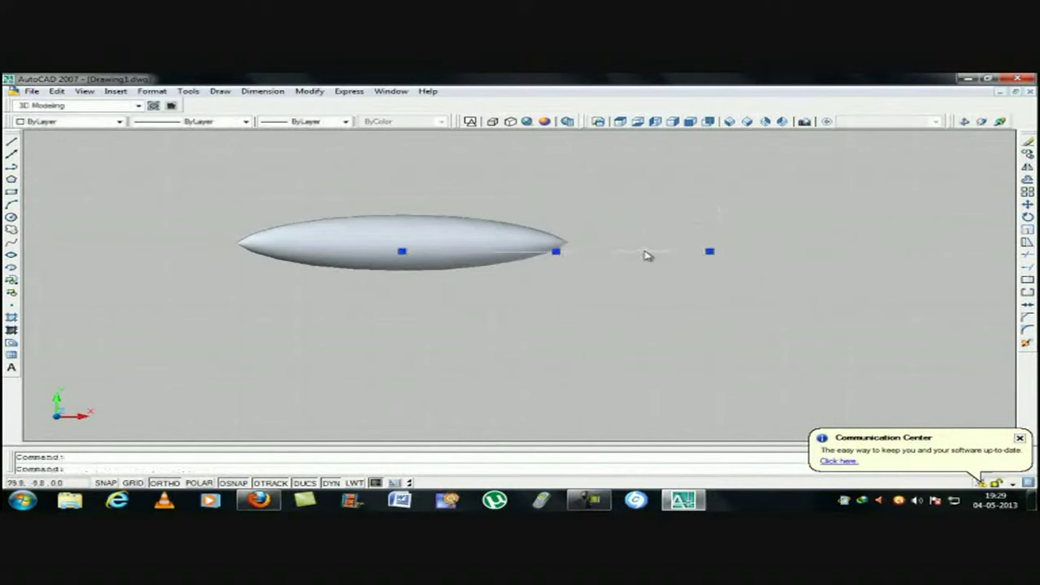
key("ctrl+v")
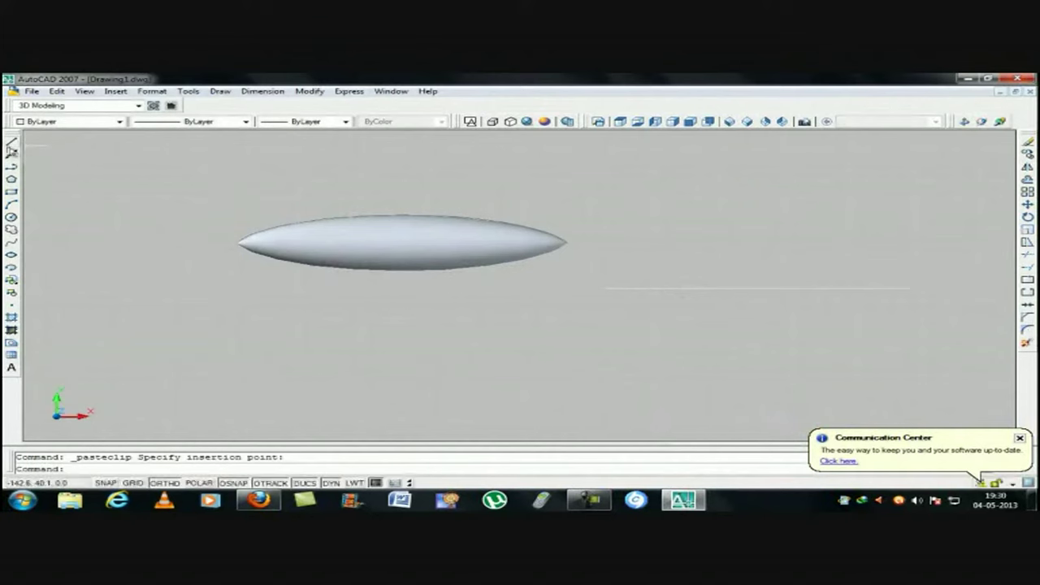
Draw a tail outline starting with a 2-unit segment at the horizontal line's left end
left_click(11, 145)
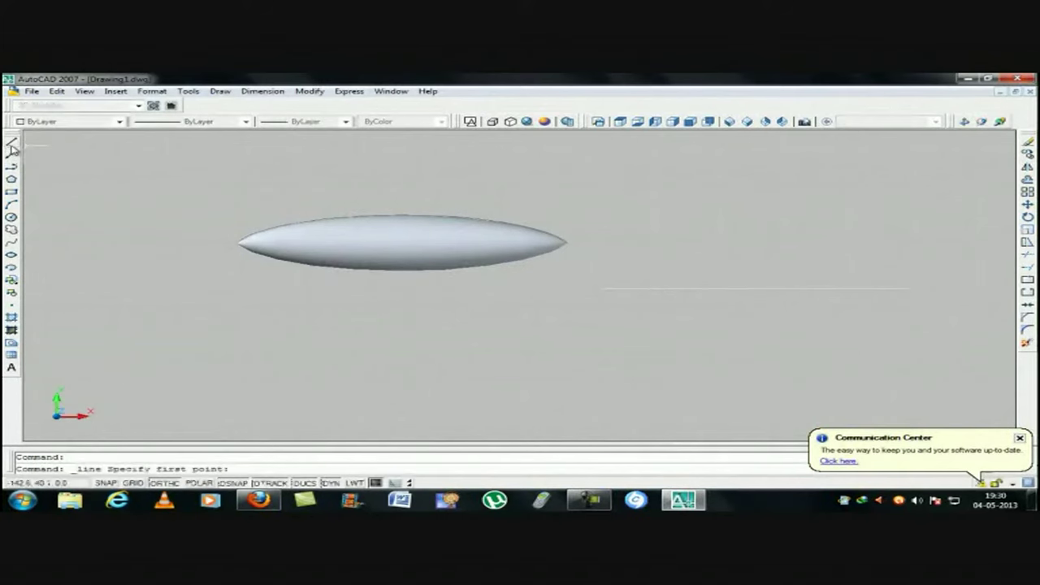
left_click(608, 293)
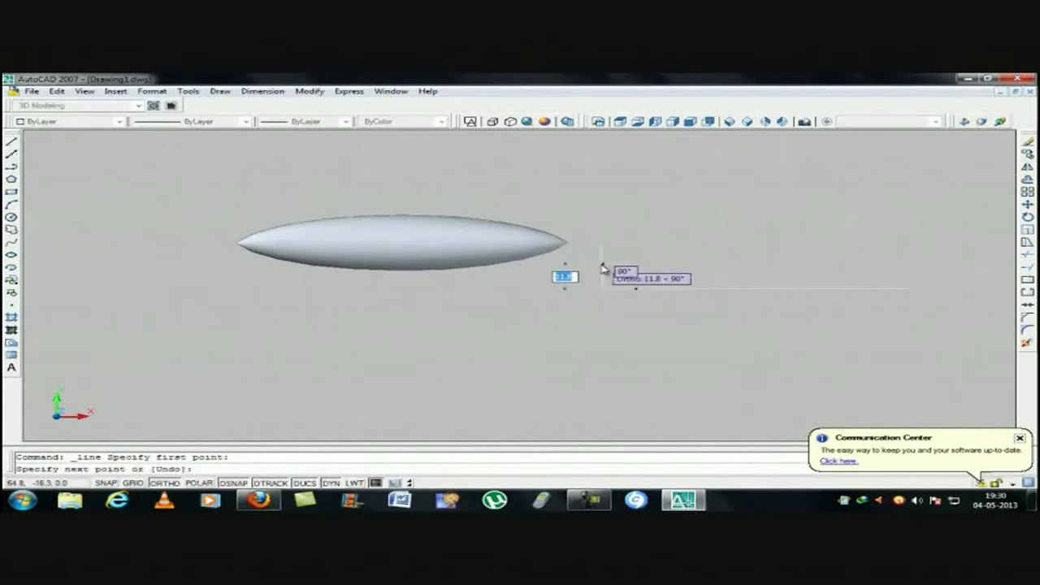
type("2")
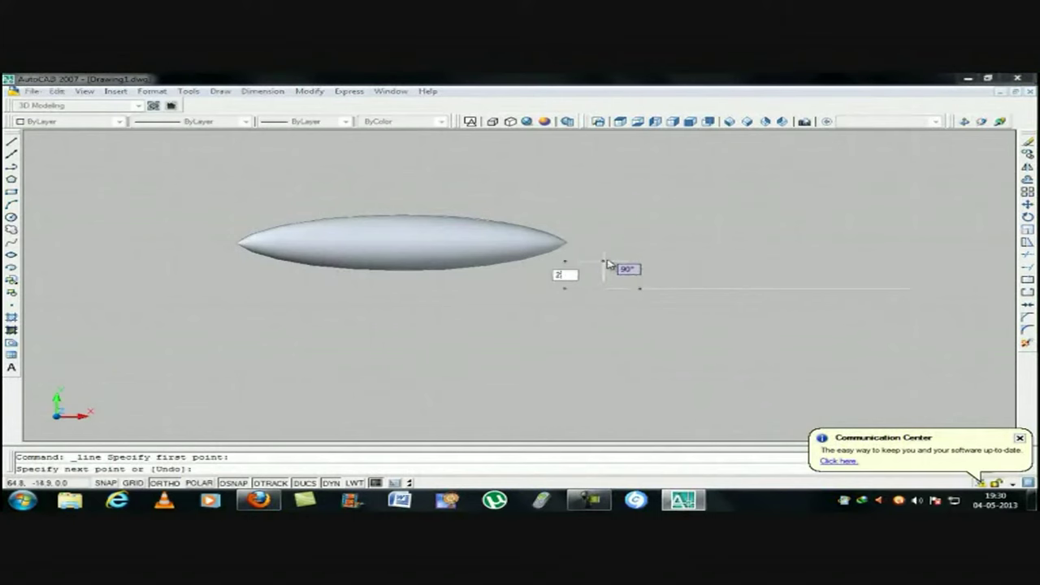
key("Return")
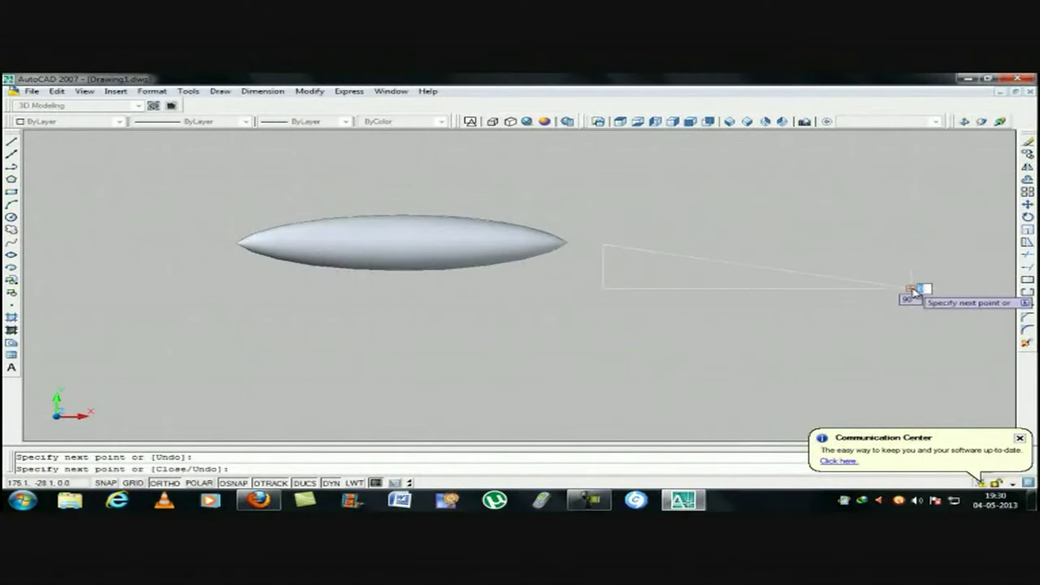
left_click(912, 289)
left_click(657, 255)
key("Return")
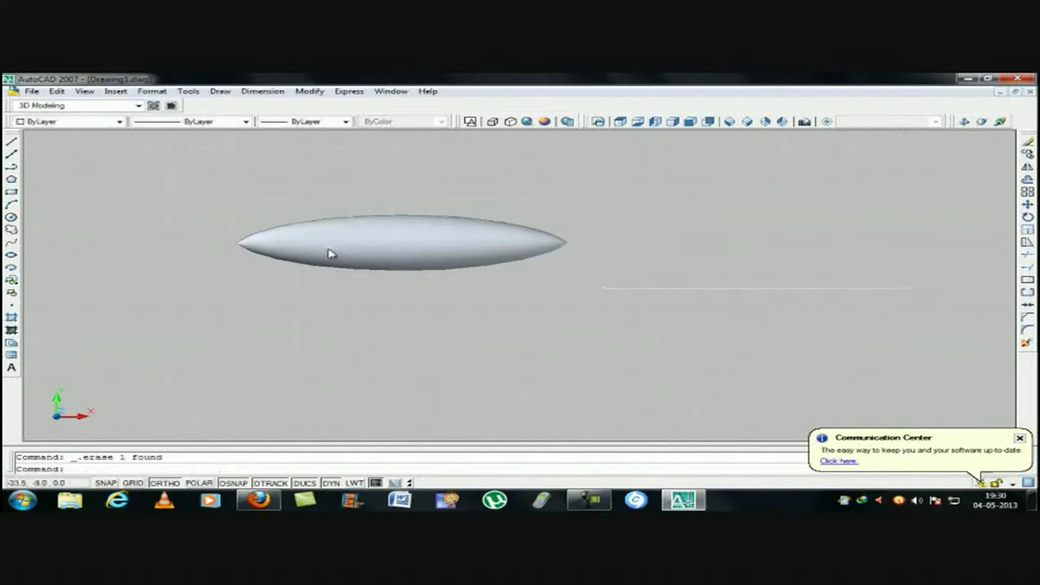
Draw a thin triangle with a short vertical edge and long sloping edge, and make it a region
left_click(11, 144)
left_click(603, 288)
left_click(603, 264)
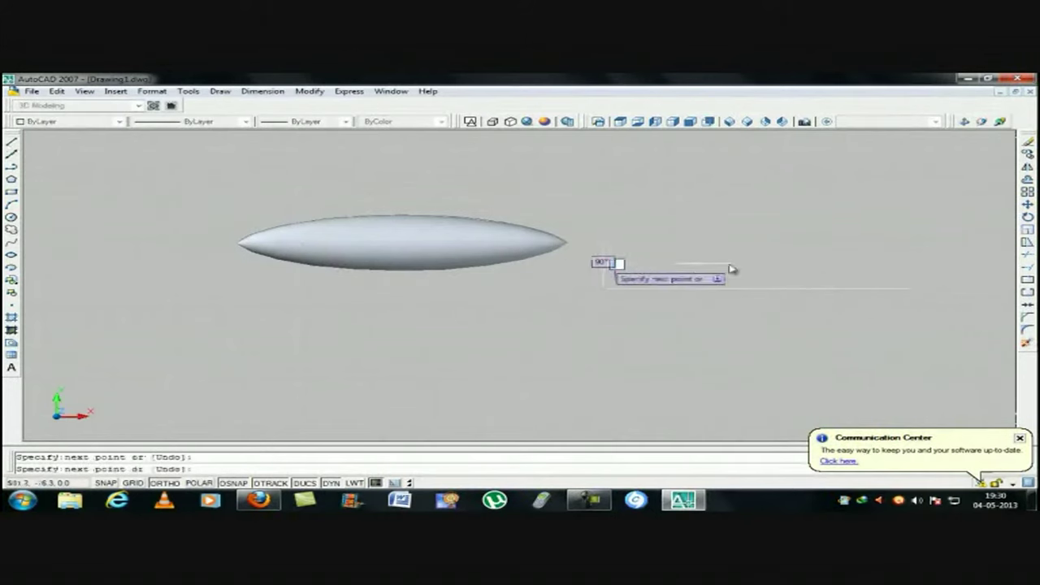
left_click(911, 288)
key("Return")
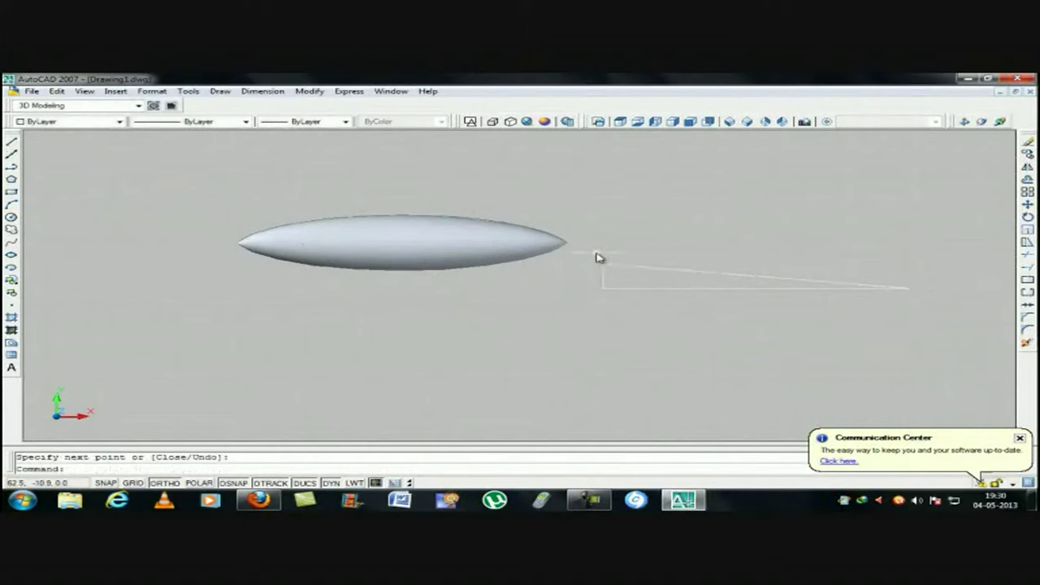
type("reg")
key("Return")
left_click(964, 330)
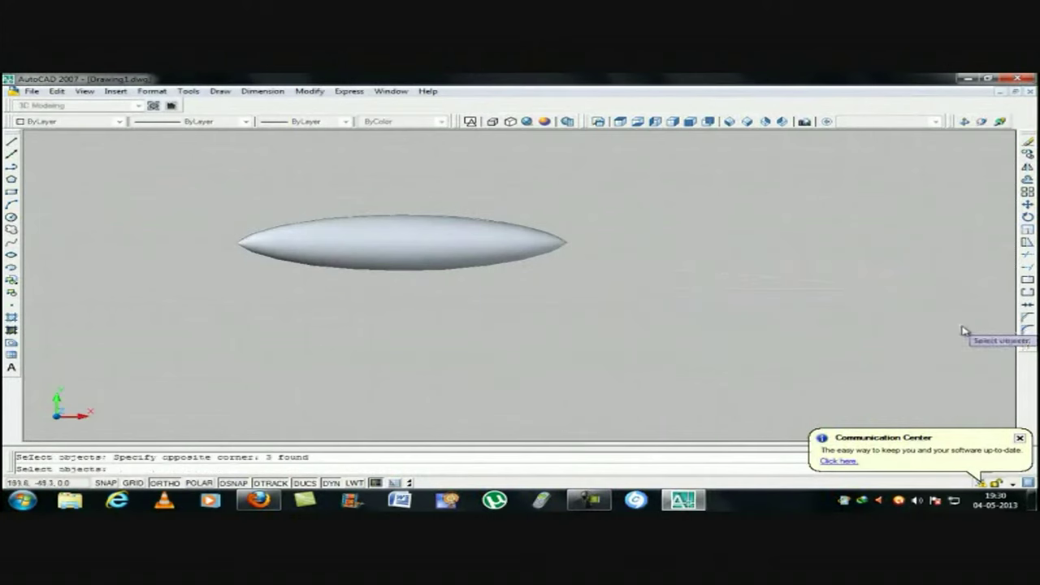
key("Return")
Revolve the triangle region 360° about its bottom edge into a tapered cone
type("rev")
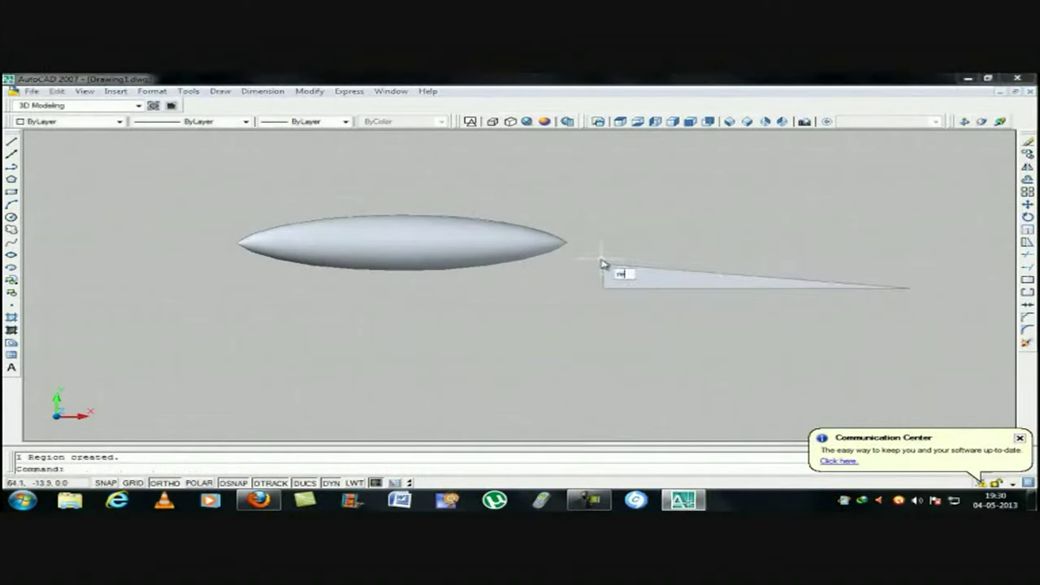
key("Return")
key("Return")
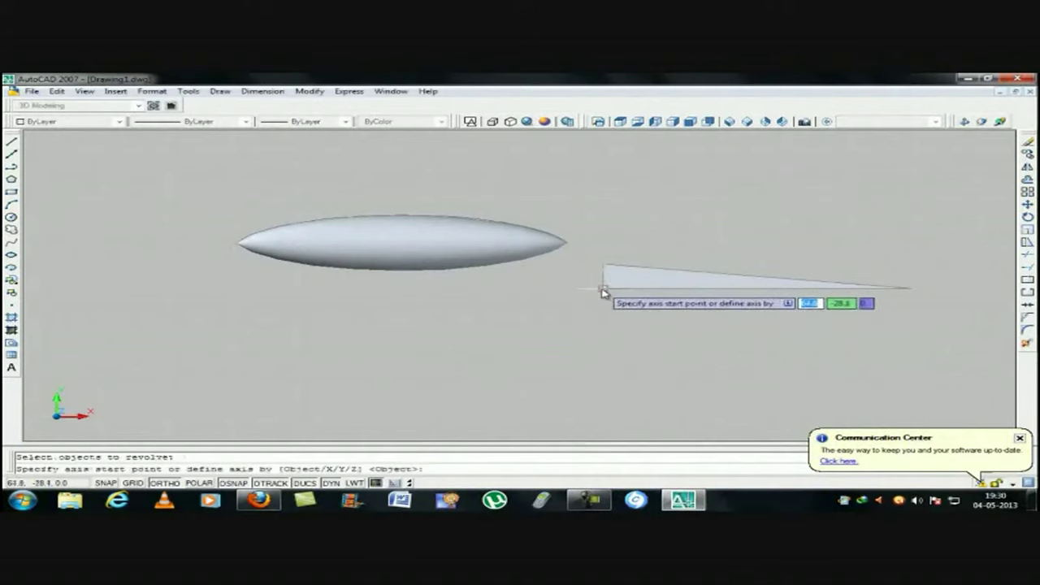
left_click(606, 290)
left_click(909, 291)
key("Return")
scroll(661, 279, "down", 2)
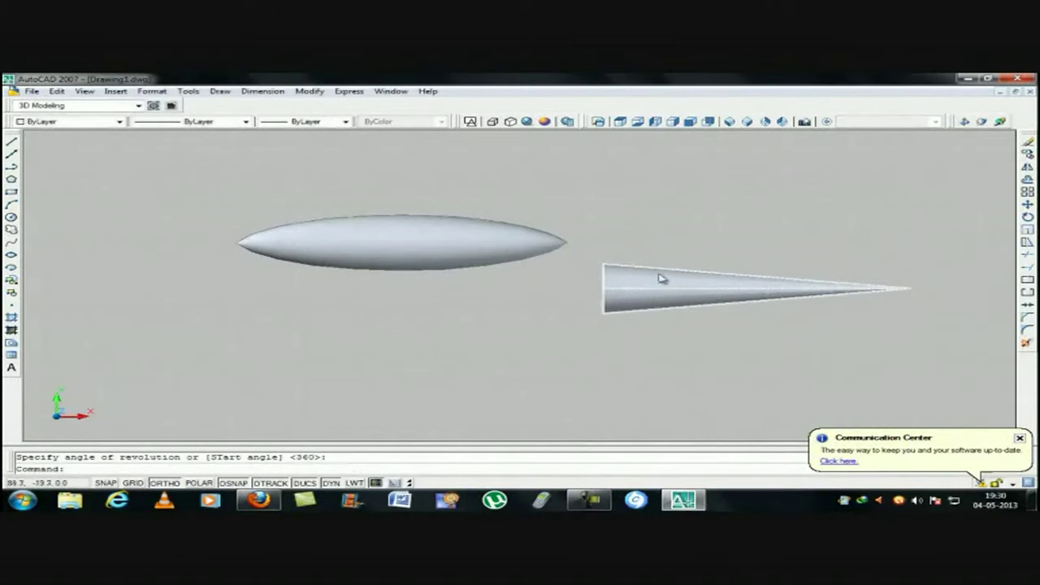
scroll(653, 290, "up", 2)
scroll(681, 301, "down", 2)
Cut the cone solid and paste it for repositioning
left_click(664, 294)
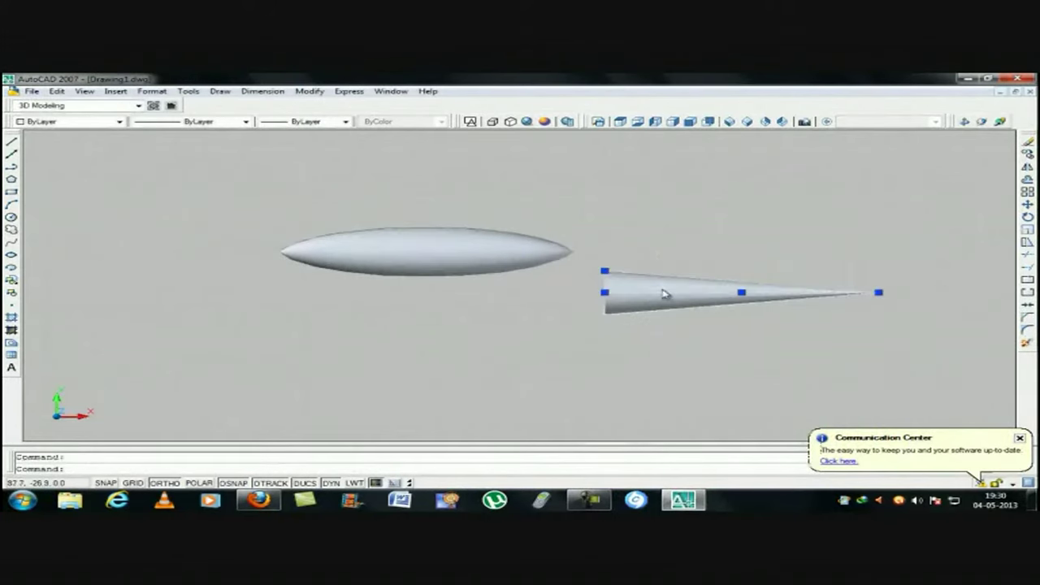
key("ctrl+x")
key("ctrl+v")
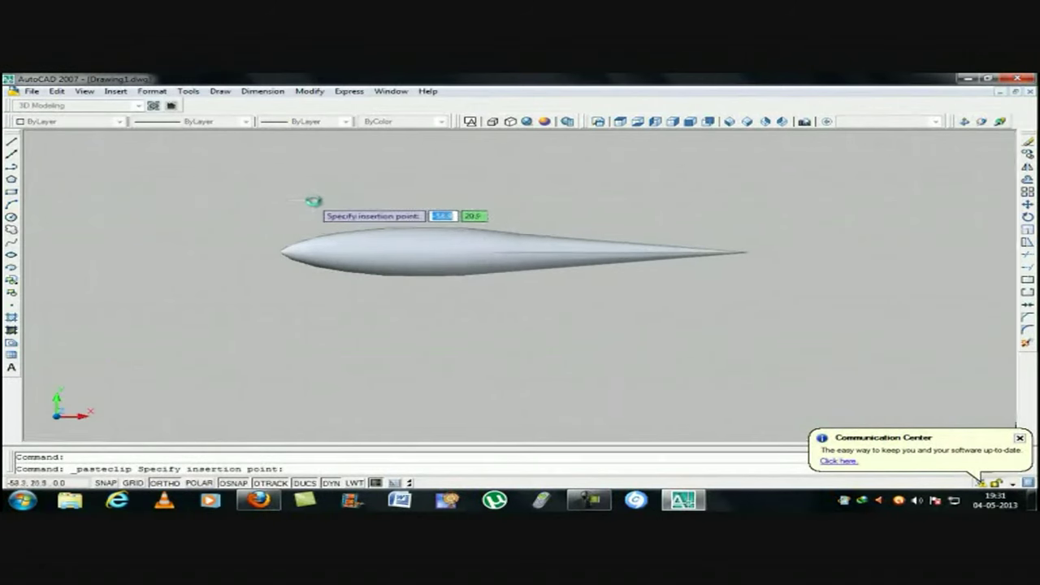
Place the cone at the body's rear, then check it in Back and SE Isometric views
left_click(513, 235)
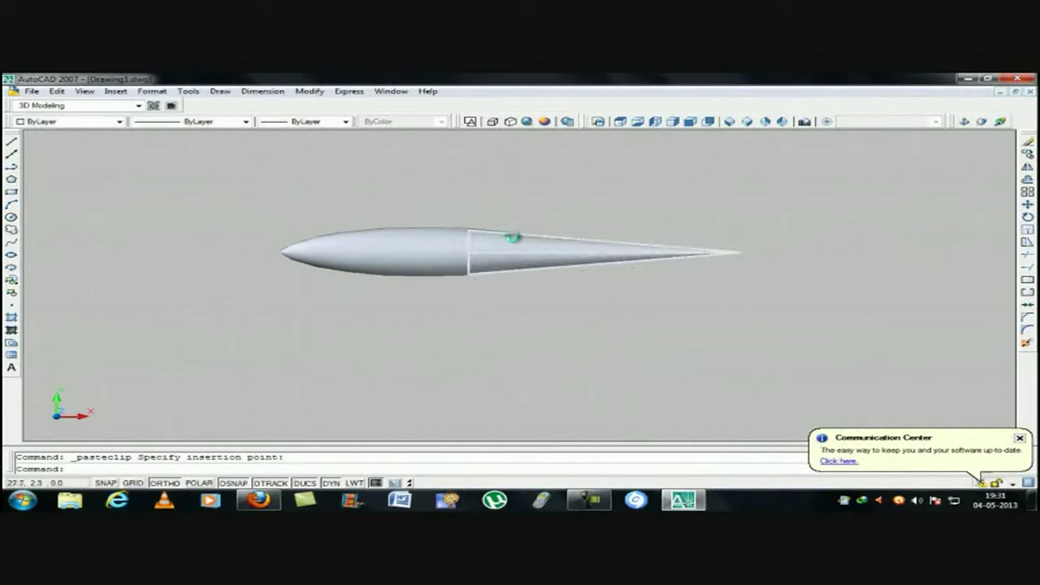
left_click(747, 121)
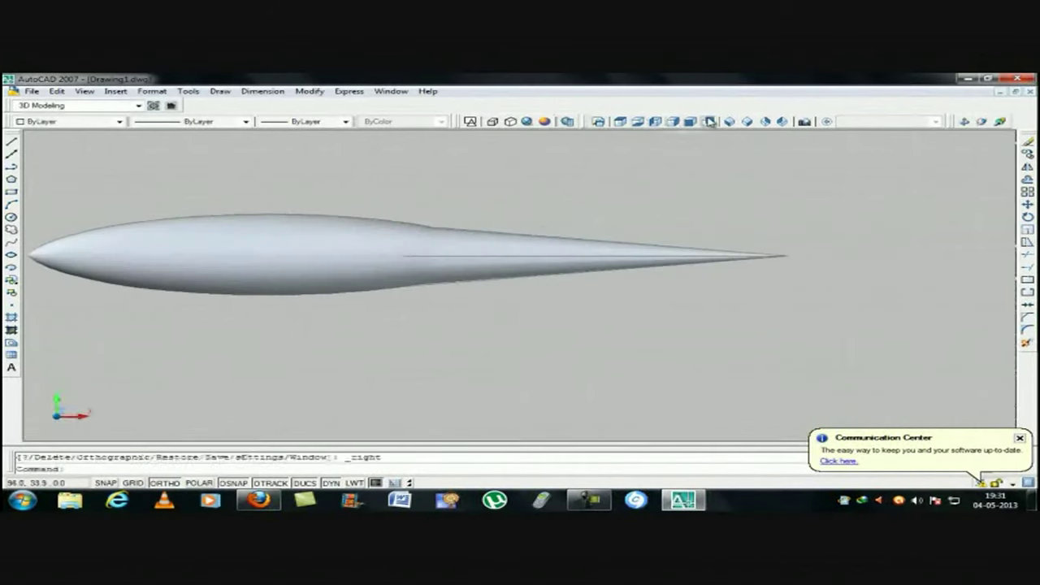
left_click(748, 121)
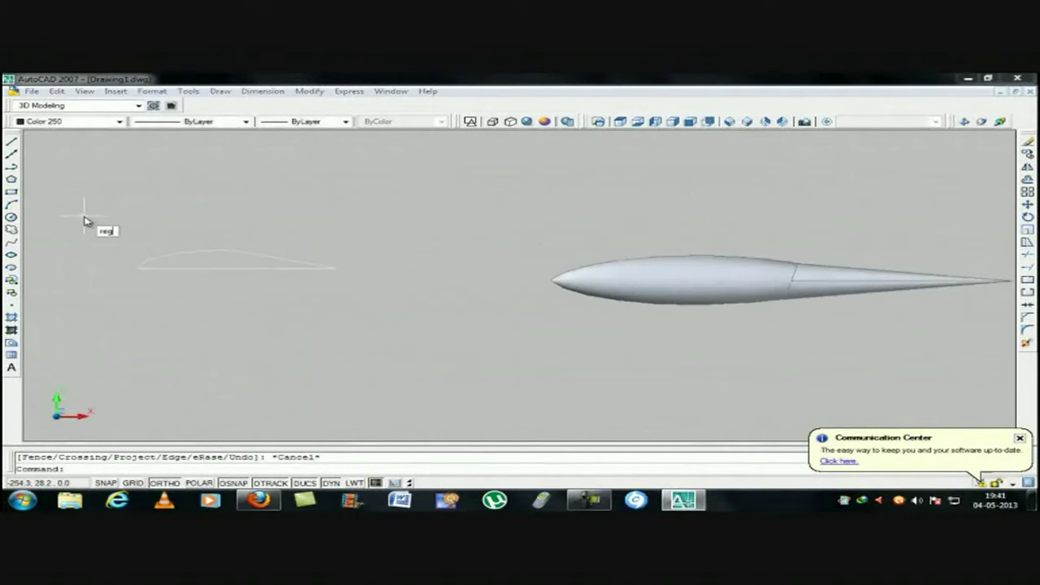
Convert the canopy profile outline into a region
left_click(102, 251)
left_click(351, 291)
key("Return")
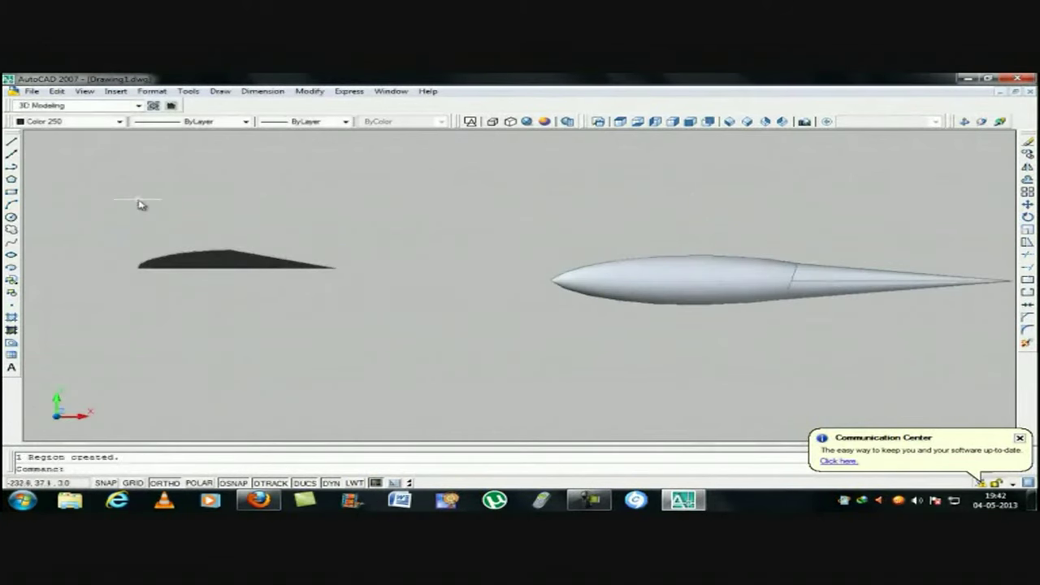
Revolve the canopy region 360°, then undo the result
type("rev")
key("Return")
left_click(204, 262)
key("Return")
left_click(138, 270)
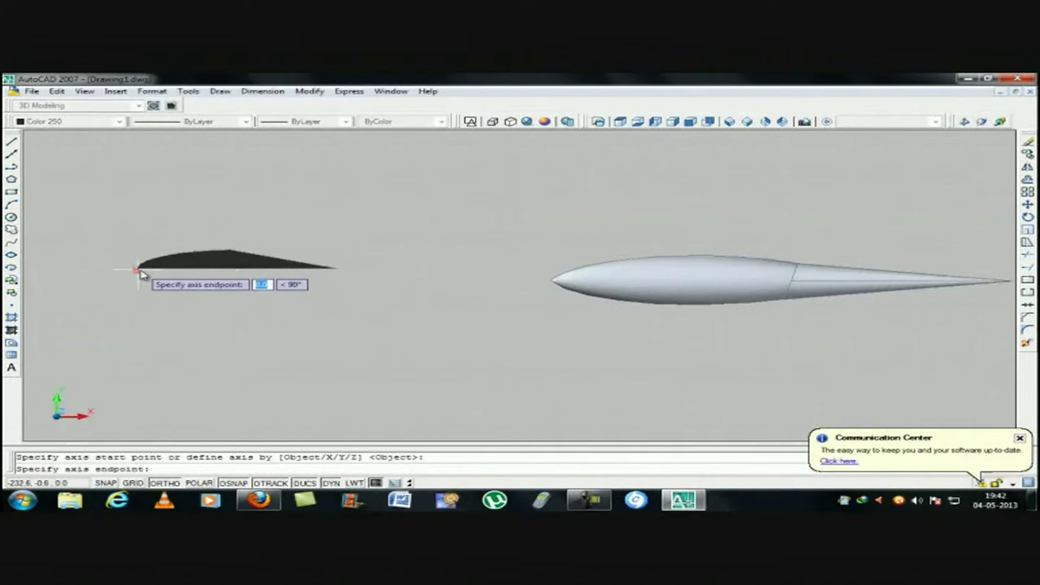
left_click(337, 271)
key("Return")
scroll(185, 276, "up", 2)
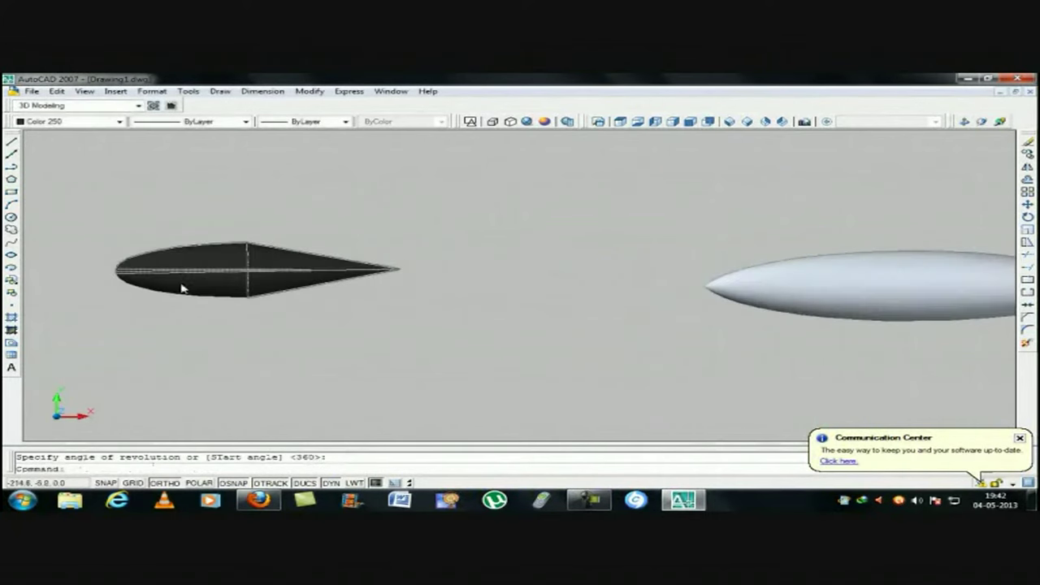
scroll(185, 272, "down", 2)
key("ctrl+z")
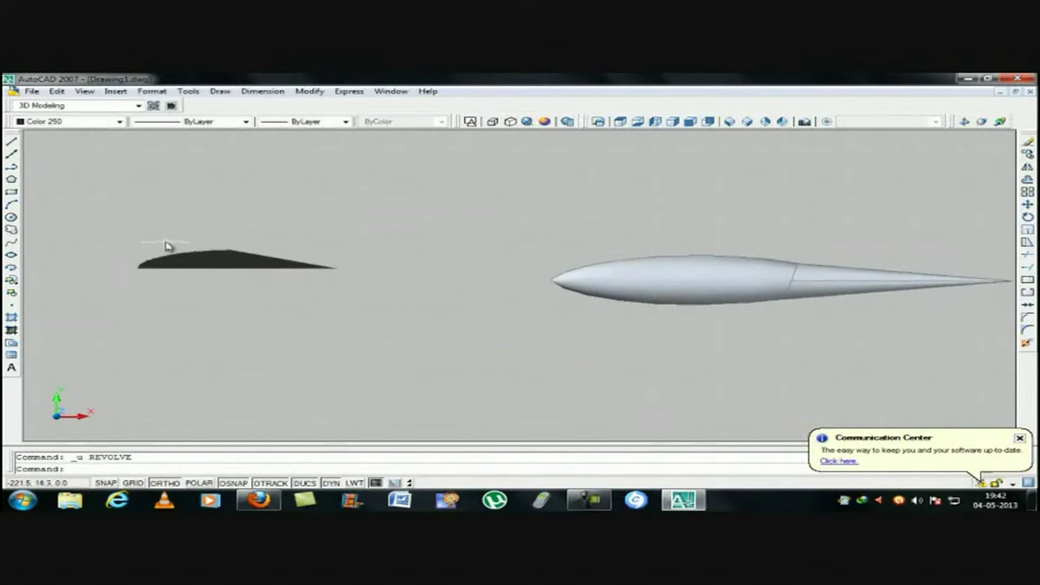
Revolve the canopy region a full turn again between its left end and tip
type("rev")
key("Return")
left_click(177, 264)
key("Return")
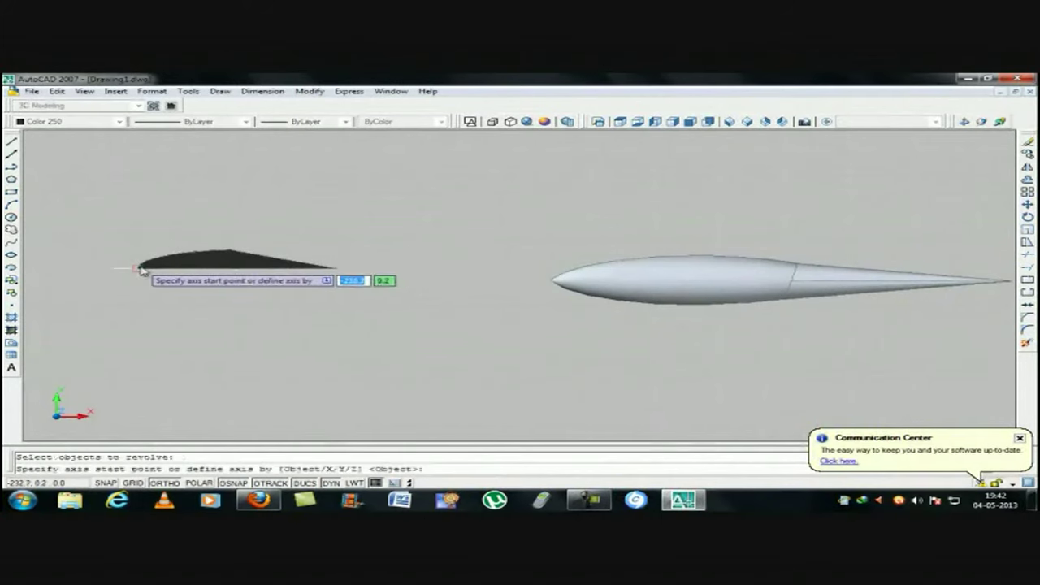
left_click(138, 270)
scroll(333, 275, "up", 3)
left_click(341, 271)
key("Return")
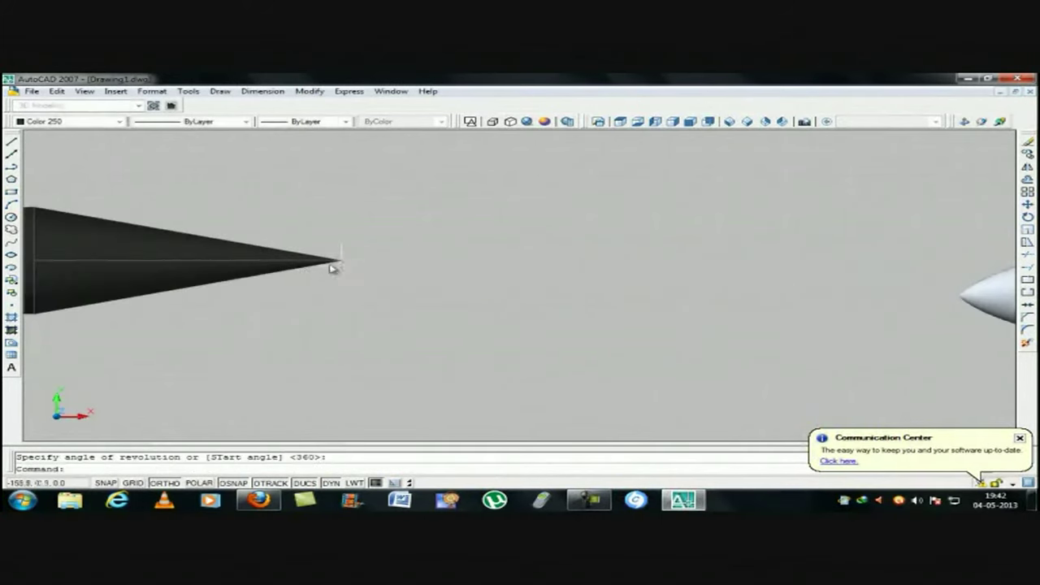
scroll(225, 261, "down", 3)
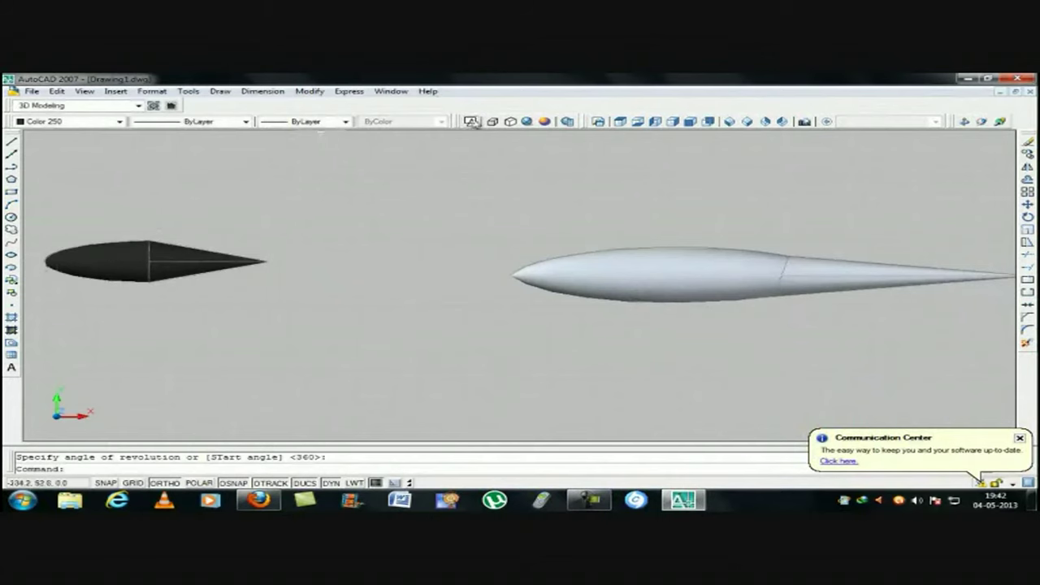
In 2D Wireframe, move the canopy solid onto the top of the fuselage
left_click(472, 121)
type("m")
key("Return")
left_click(180, 250)
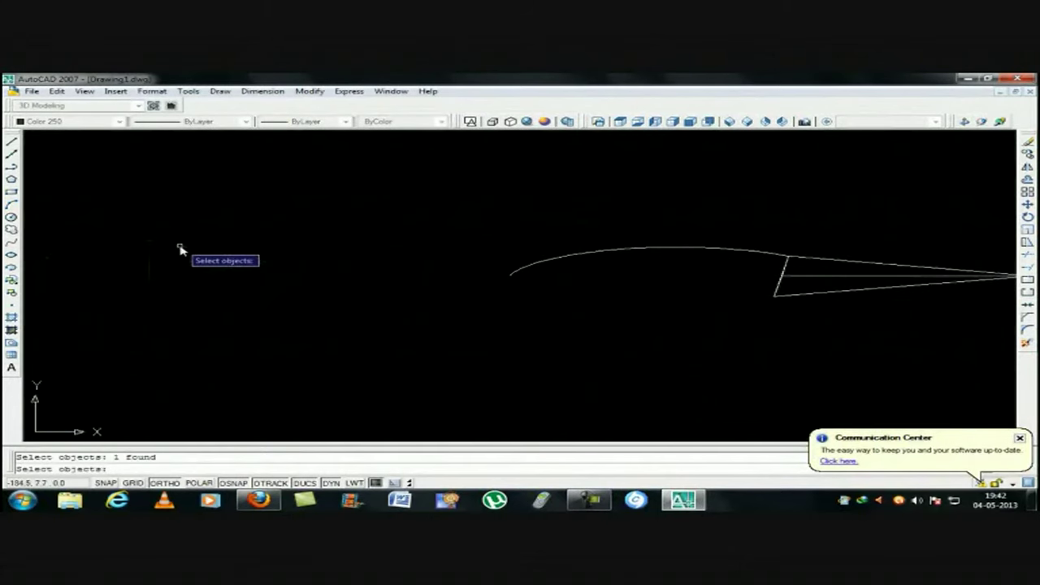
key("Return")
left_click(148, 262)
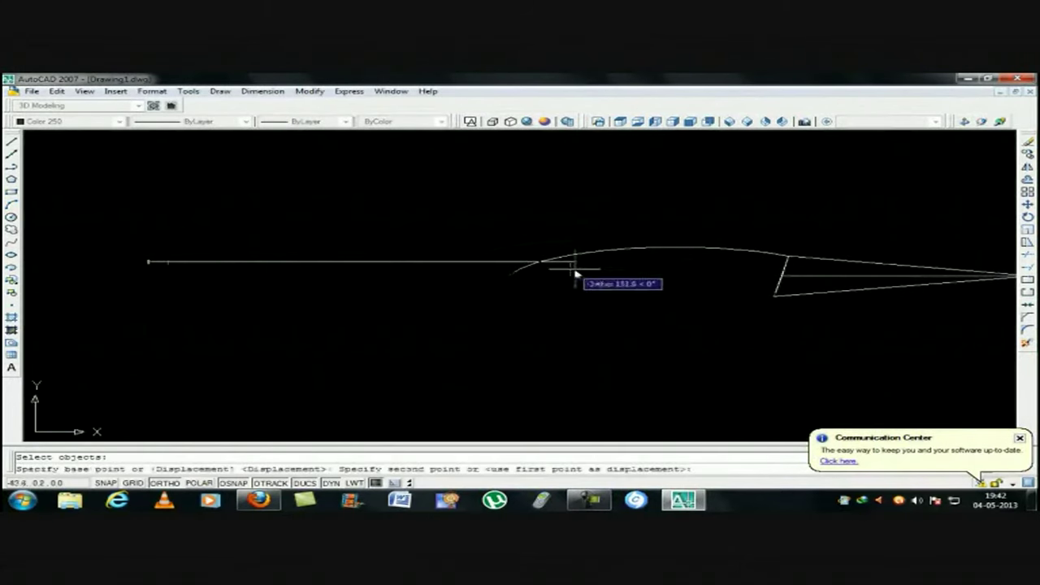
left_click(650, 268)
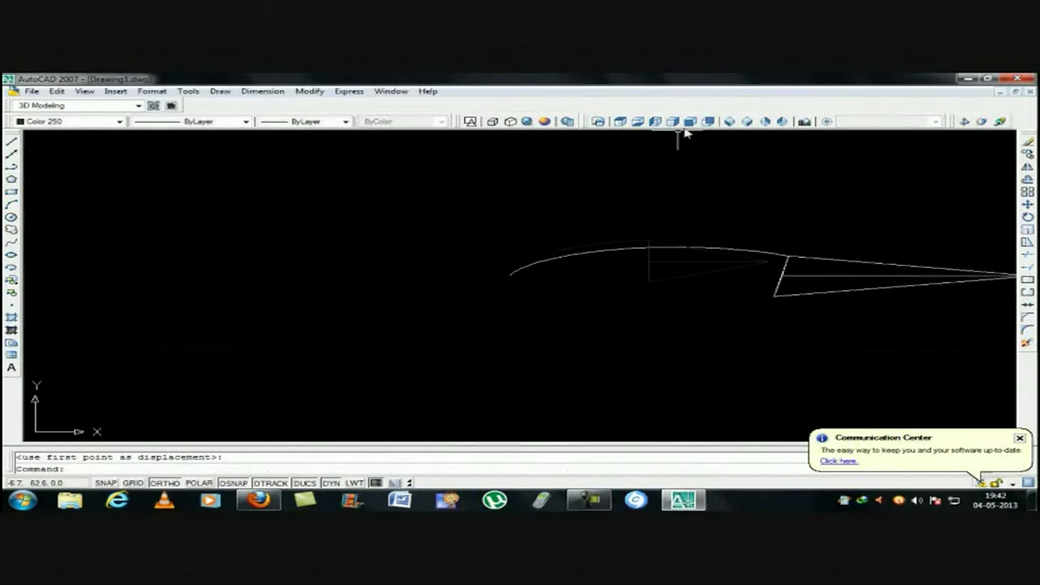
Restore Realistic shading and check the canopy fit in Front and Right views
left_click(527, 121)
left_click(690, 121)
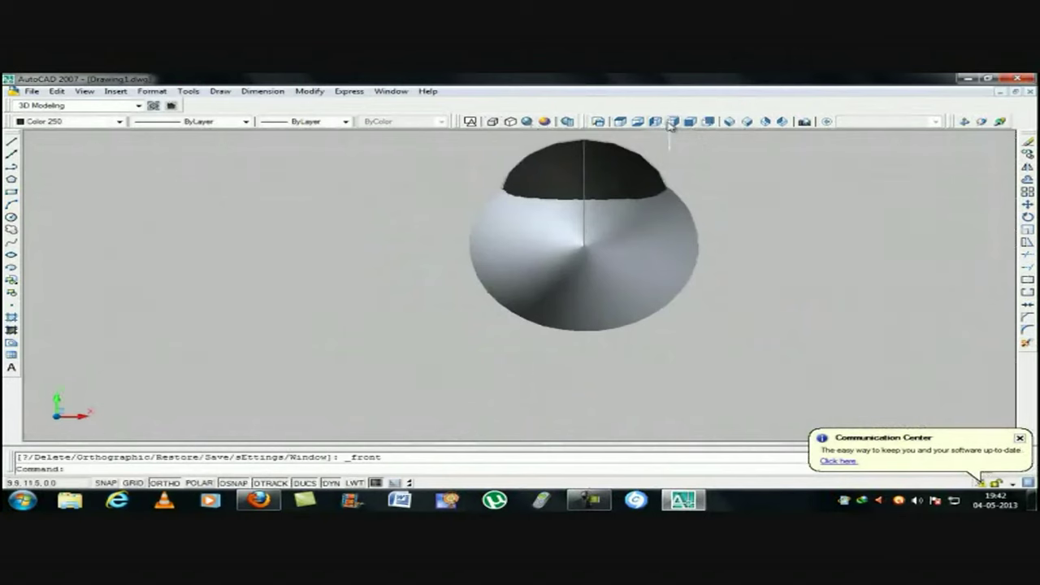
left_click(672, 121)
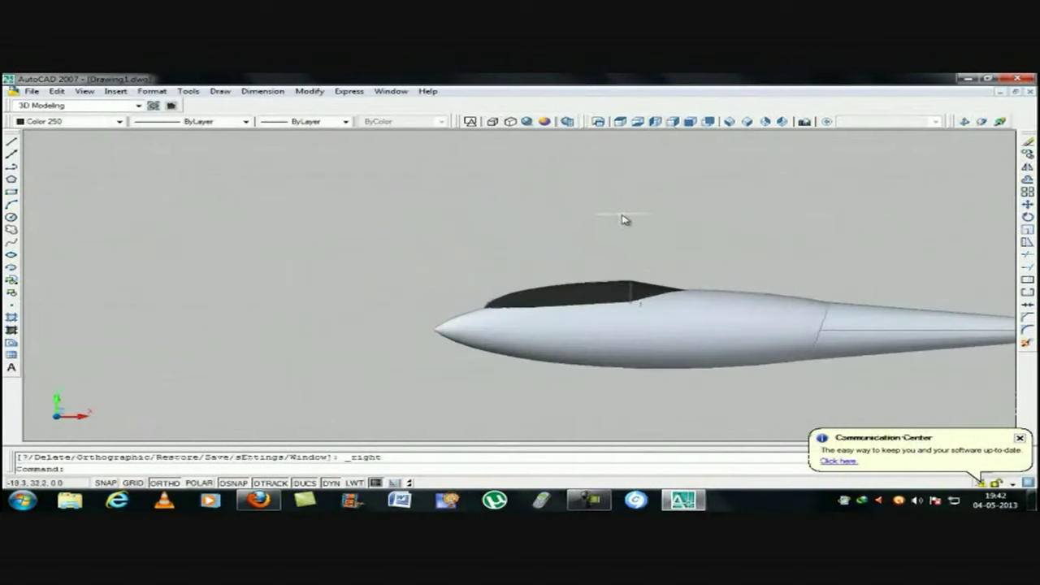
Union the canopy and fuselage into a single solid
type("union")
key("Return")
scroll(623, 220, "down", 3)
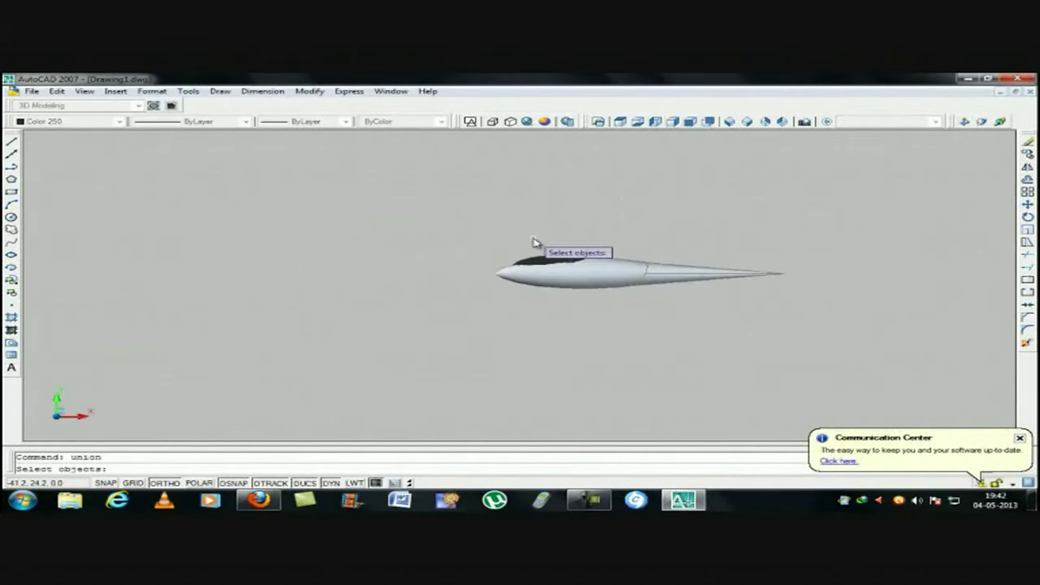
left_click(452, 210)
left_click(801, 325)
key("Return")
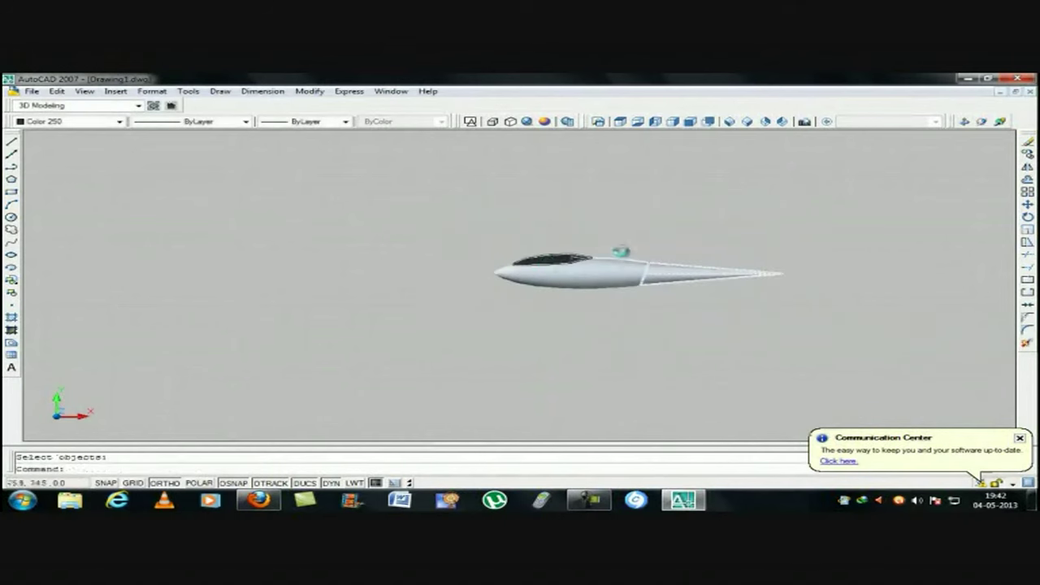
scroll(527, 208, "up", 2)
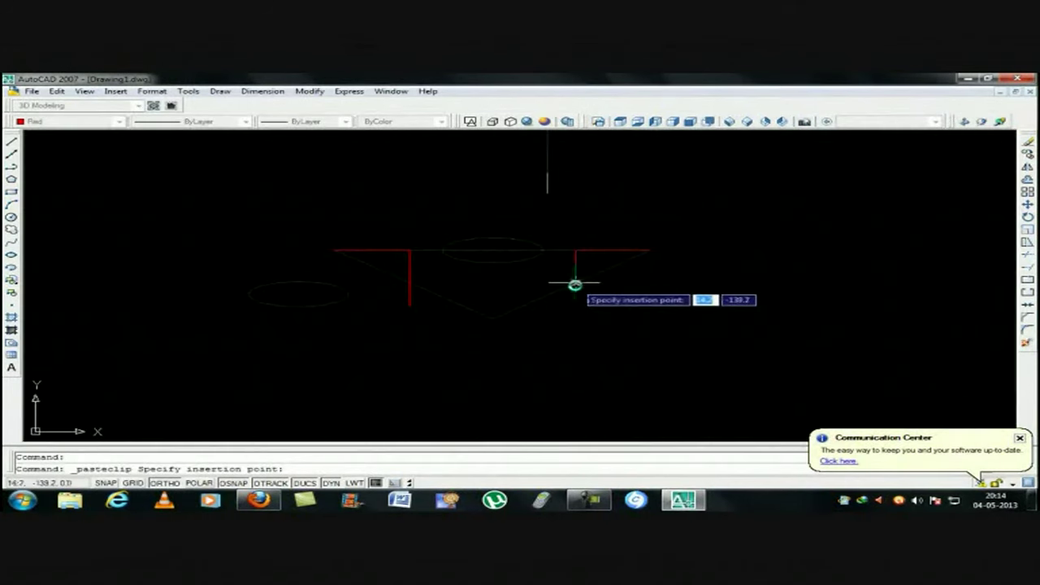
Place the pasted lines and ellipses, adding an ellipse copy at the left intersection
left_click(576, 286)
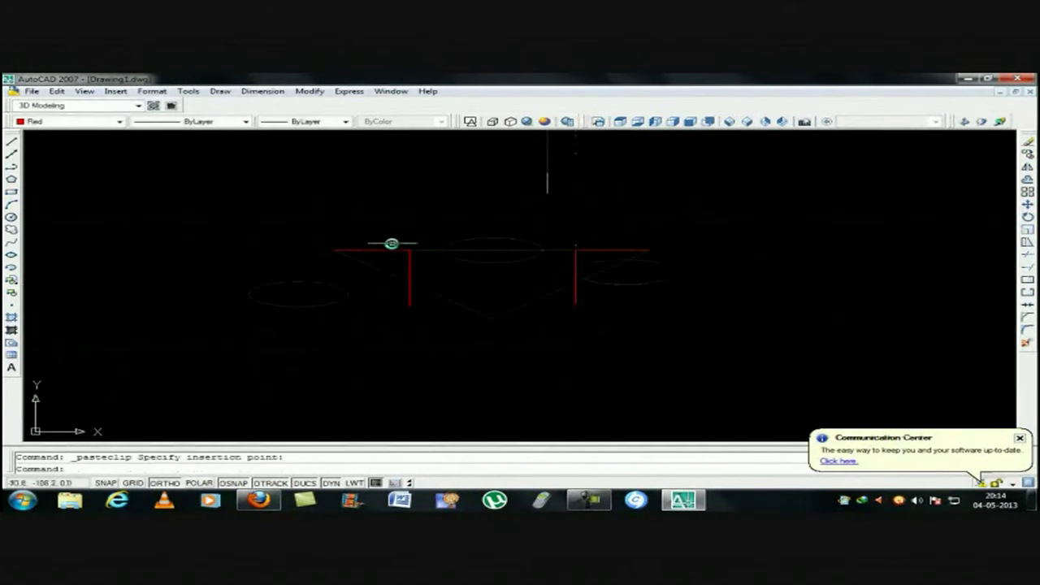
left_click(313, 284)
key("ctrl+v")
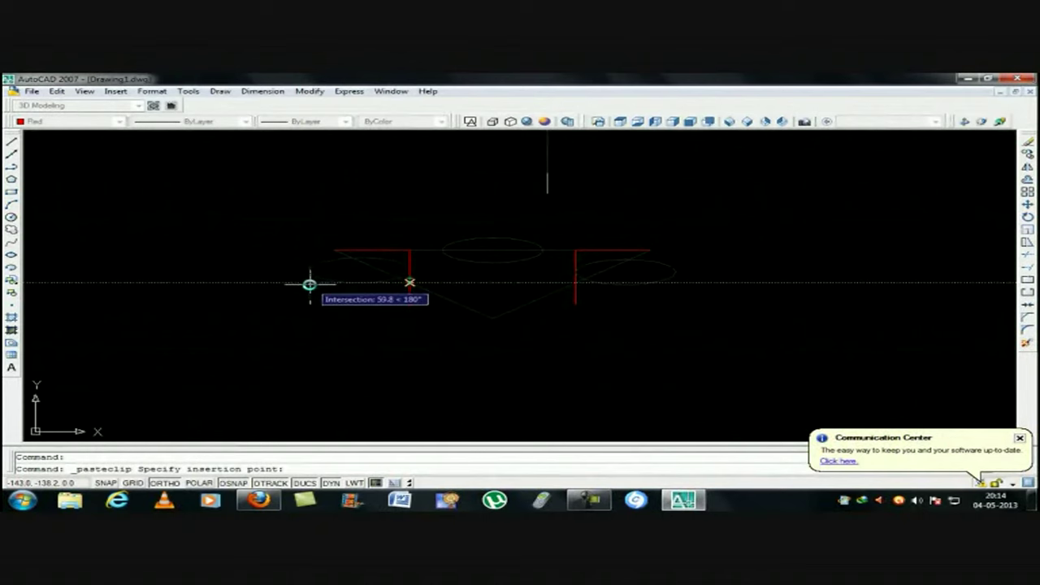
left_click(310, 283)
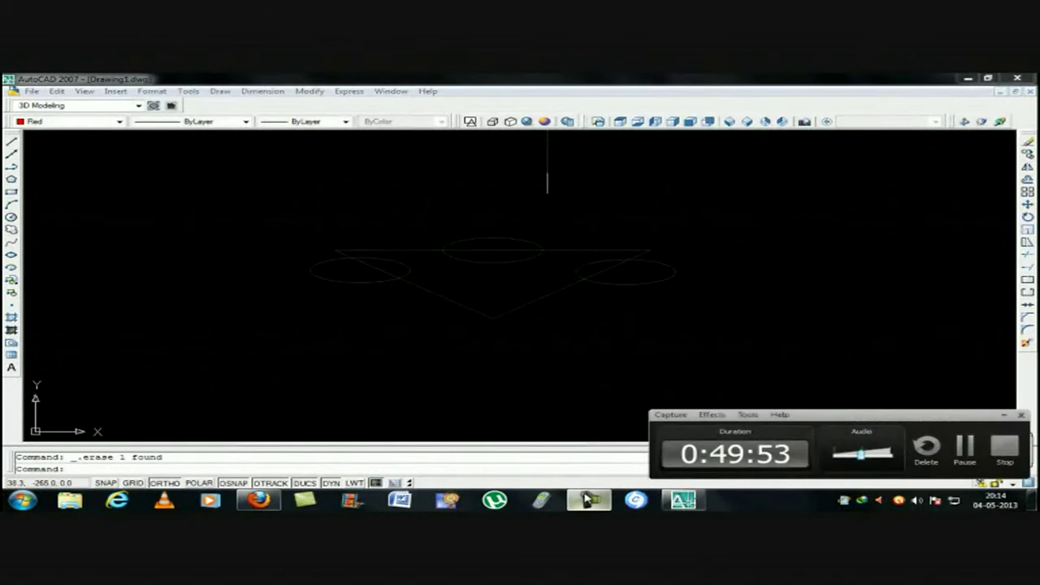
Trim the overlapping lines and ellipse halves into the wing outline and extrude it 10 units
key("Return")
key("Return")
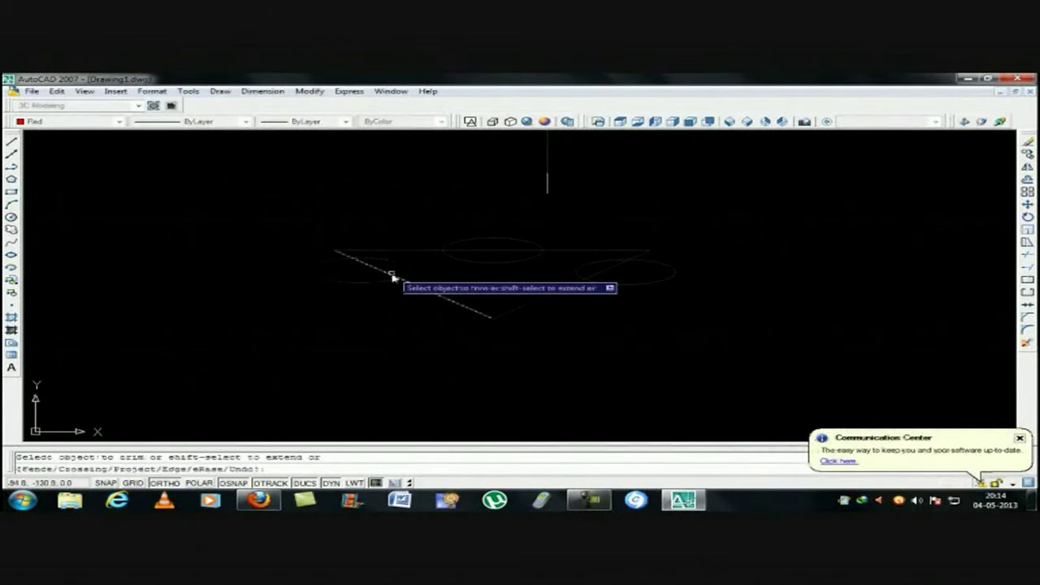
left_click(390, 279)
left_click(383, 284)
left_click(385, 272)
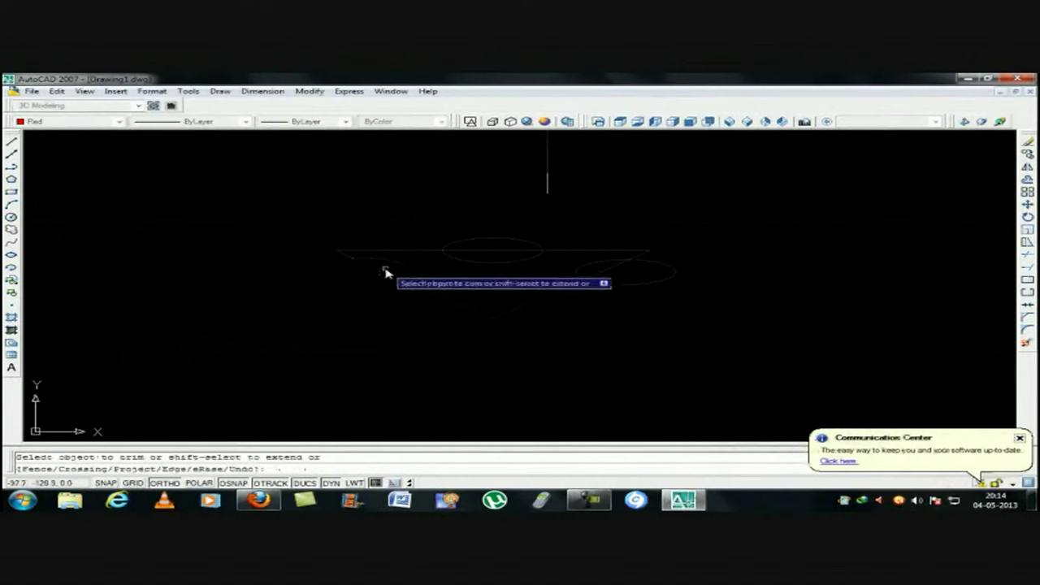
left_click(631, 285)
left_click(491, 265)
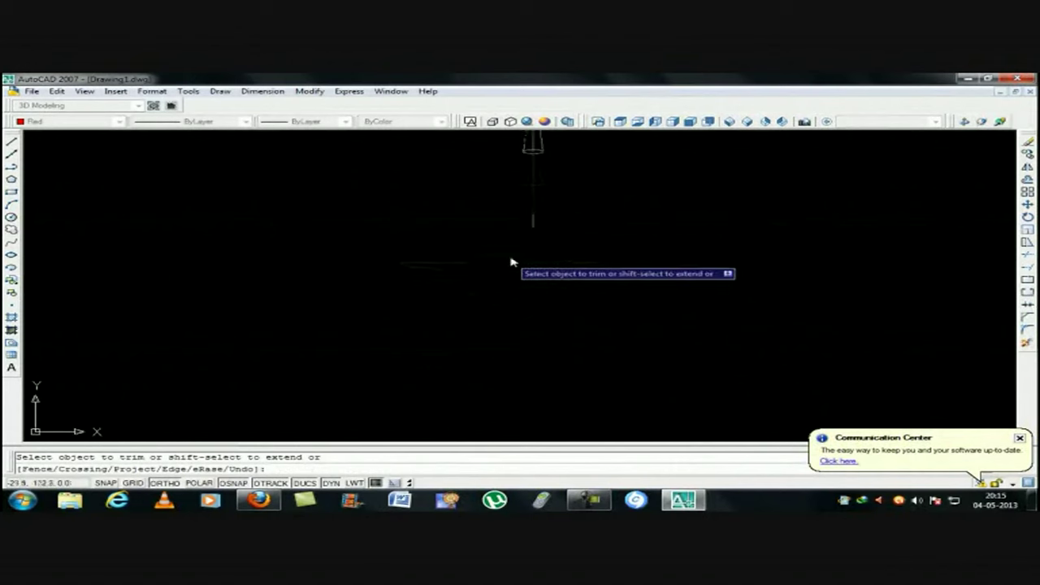
type("10")
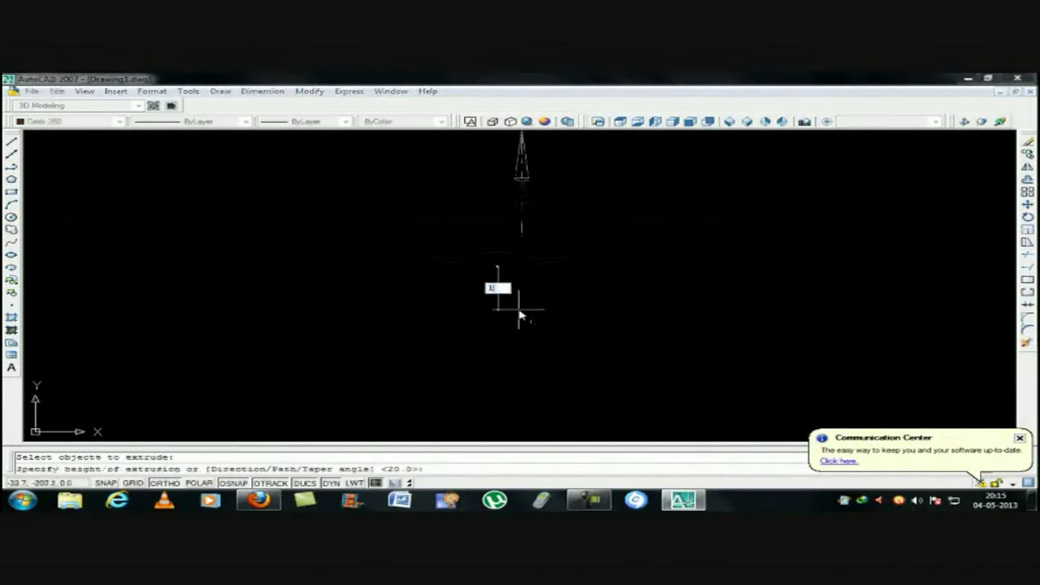
key("Return")
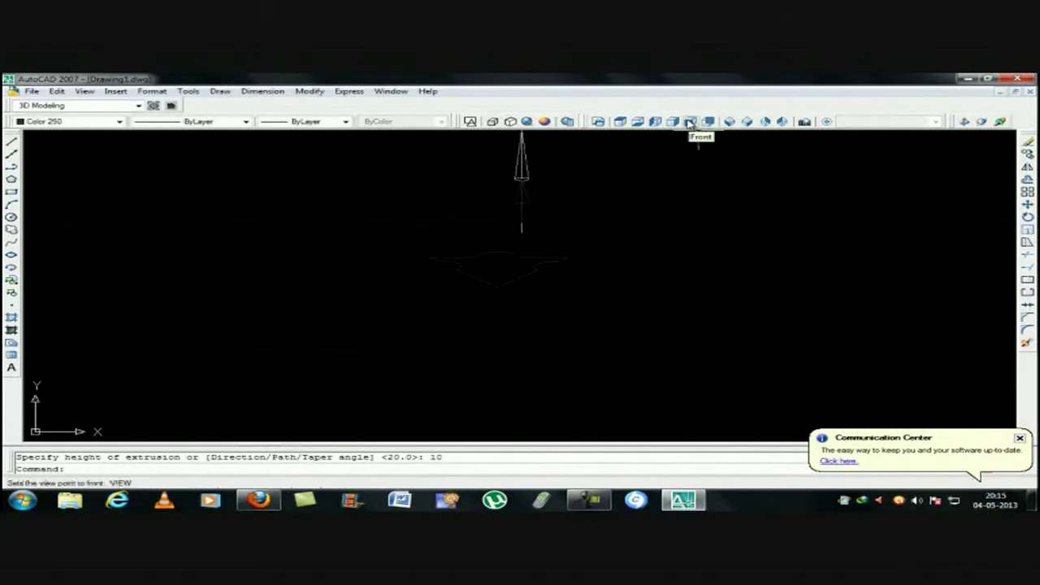
Apply Realistic shading, cycle the preset views to Top, and nudge the wing solid slightly left
left_click(674, 122)
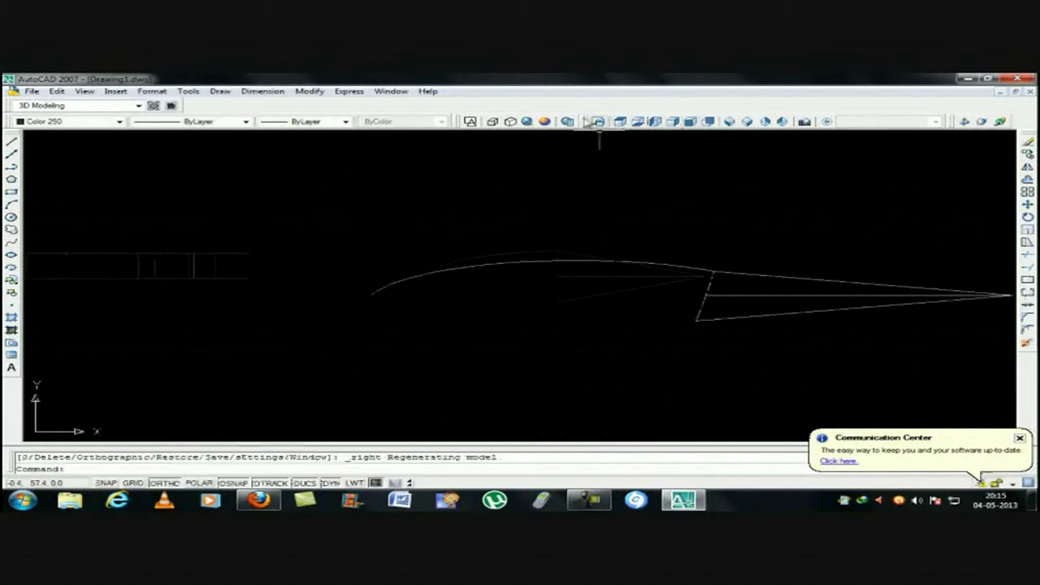
left_click(598, 121)
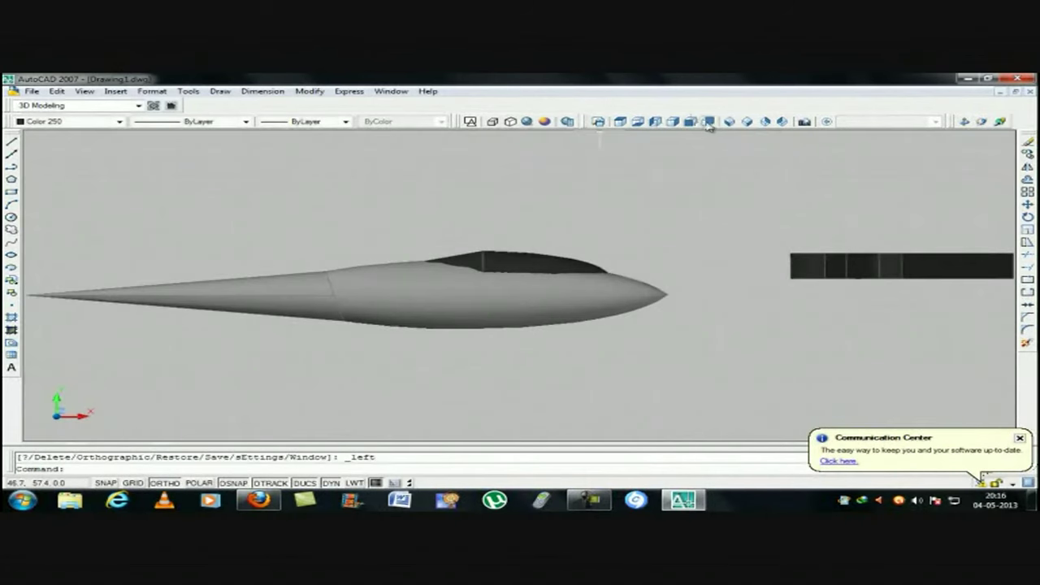
left_click(707, 121)
left_click(690, 121)
left_click(673, 121)
left_click(622, 122)
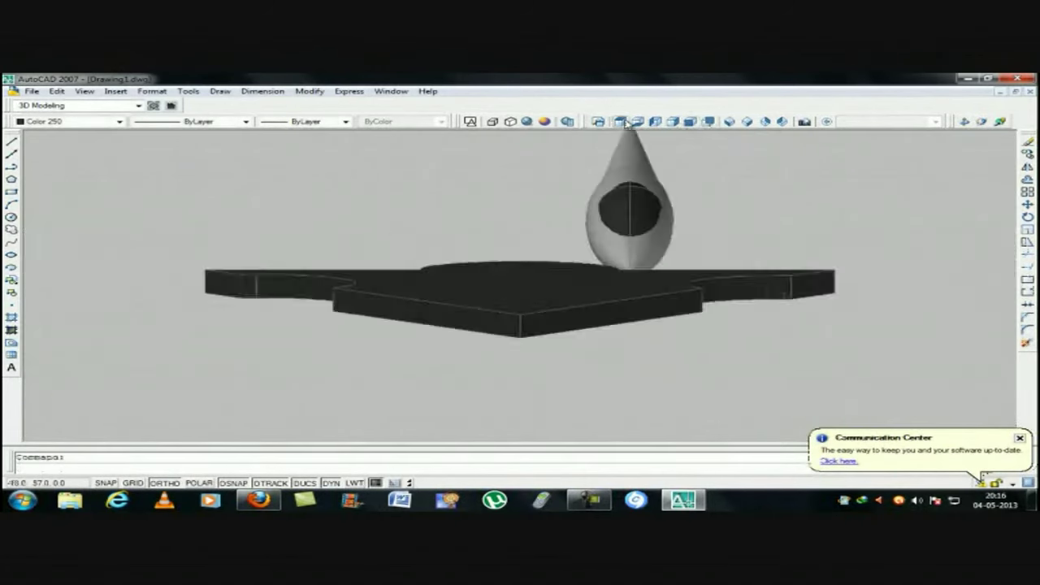
left_click(622, 122)
left_click(534, 400)
left_click_drag(529, 399, 520, 404)
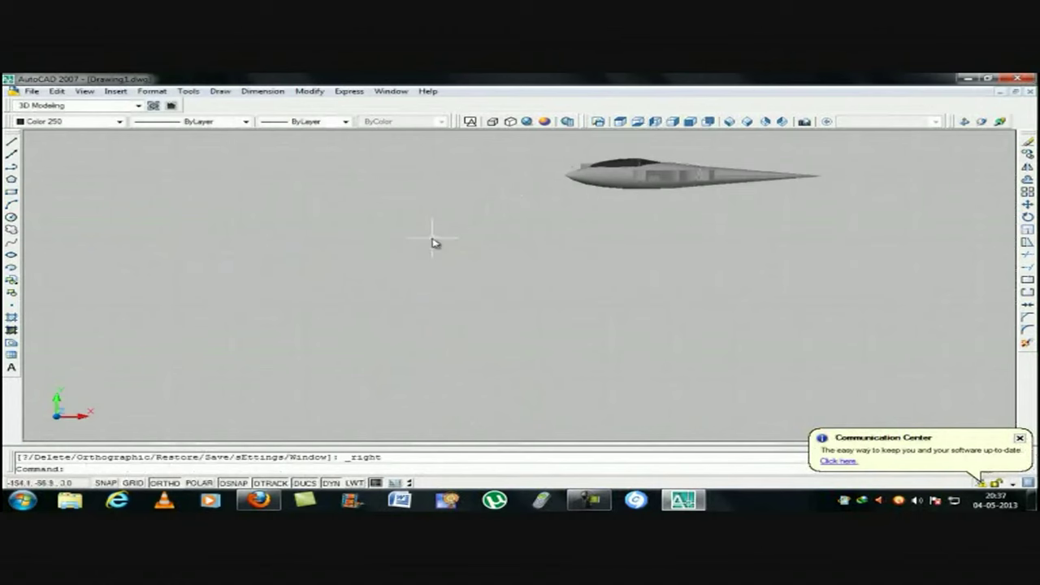
Draw a closed triangle with a 5-unit base and 30-unit vertical side
left_click(11, 143)
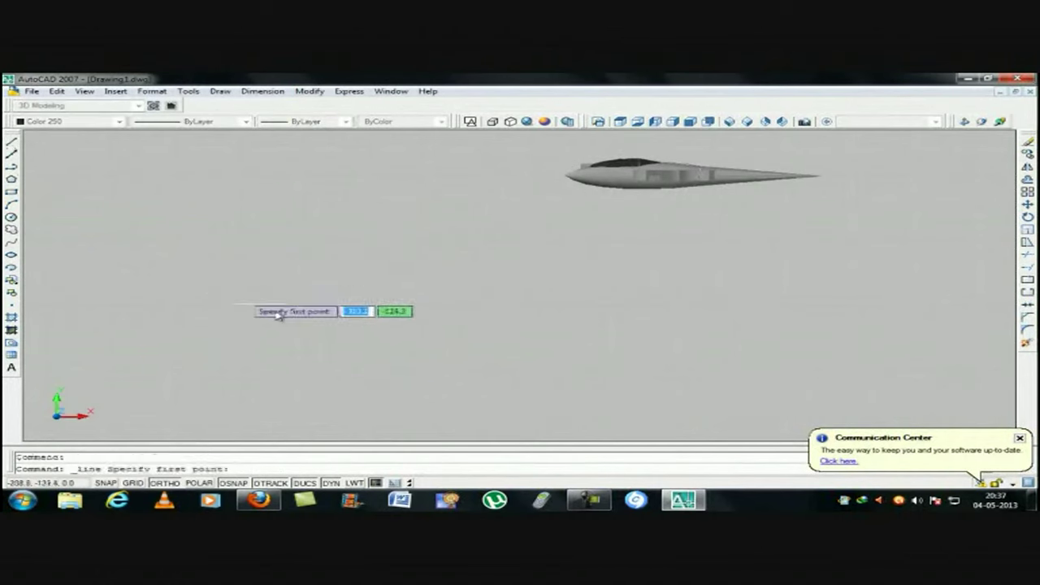
left_click(286, 317)
type("5")
key("Return")
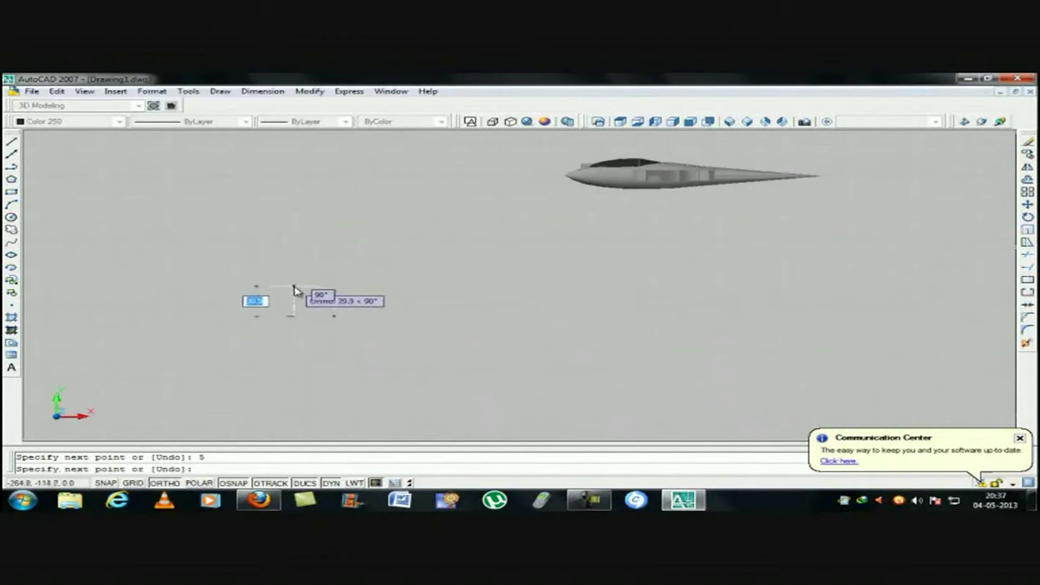
type("30")
key("Return")
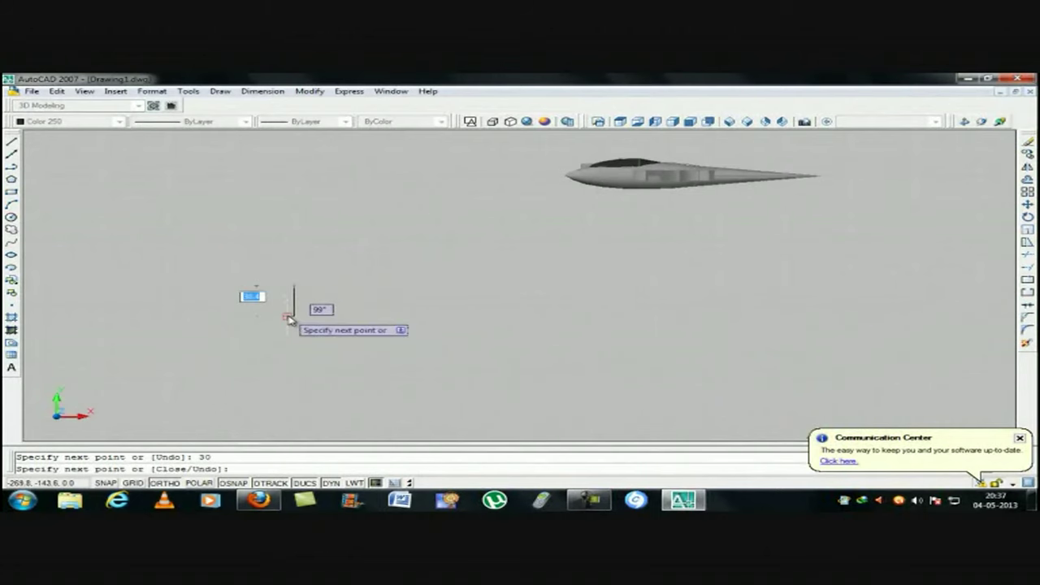
type("c")
key("Return")
scroll(280, 309, "up", 5)
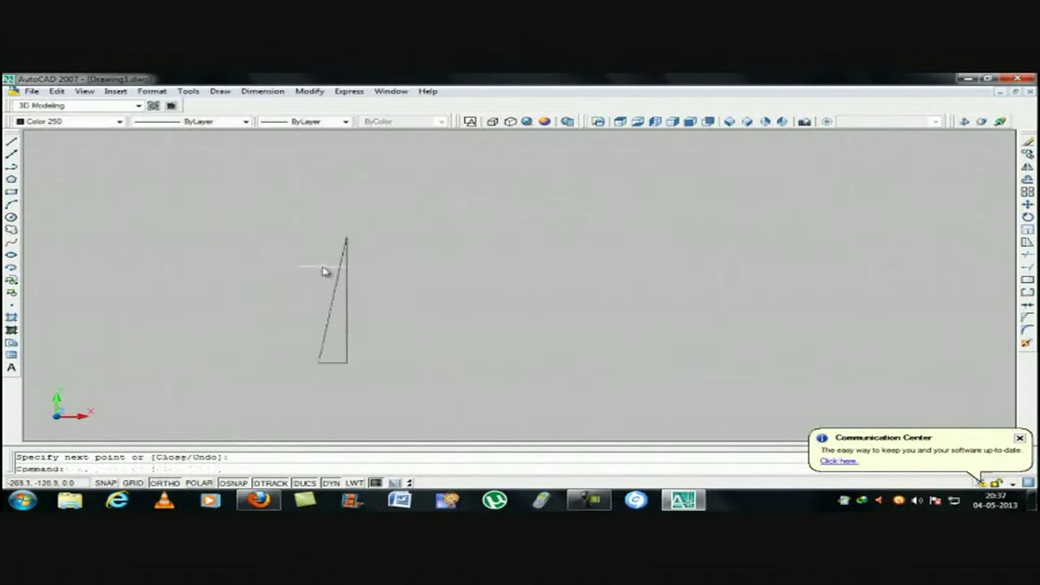
Convert the triangle into a region
type("reg")
key("Return")
left_click(497, 366)
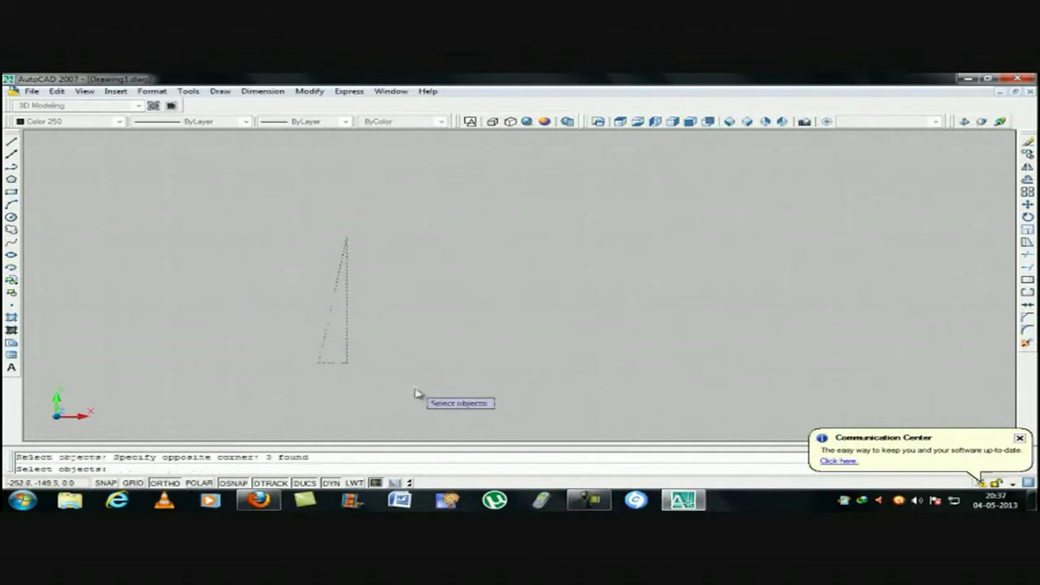
key("Return")
type("ext")
key("Return")
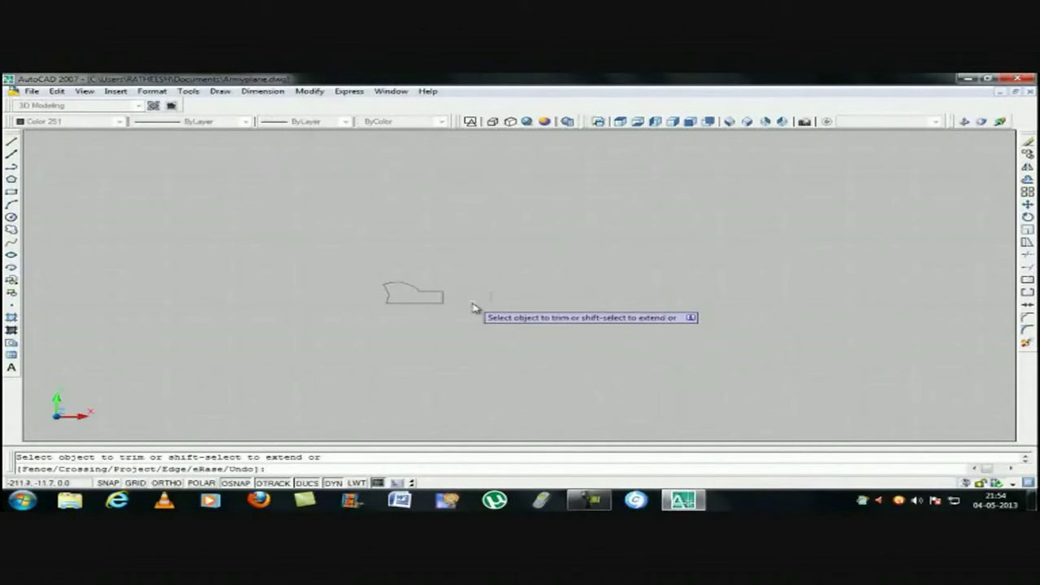
Cancel the trim, erase the leftover line and convert the outline into a region
key("Escape")
left_click(491, 300)
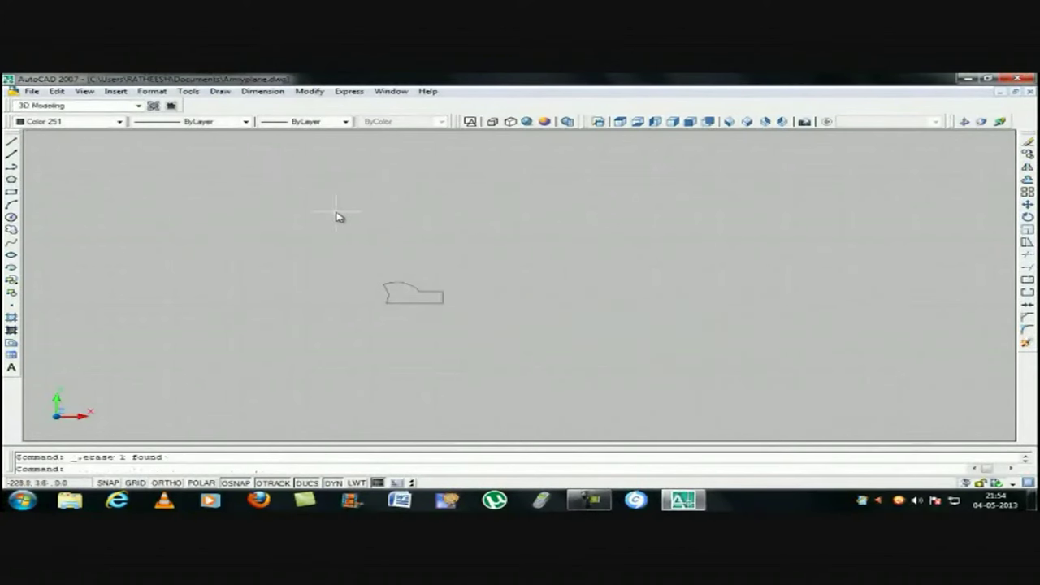
type("l")
key("Return")
left_click(355, 248)
left_click(477, 349)
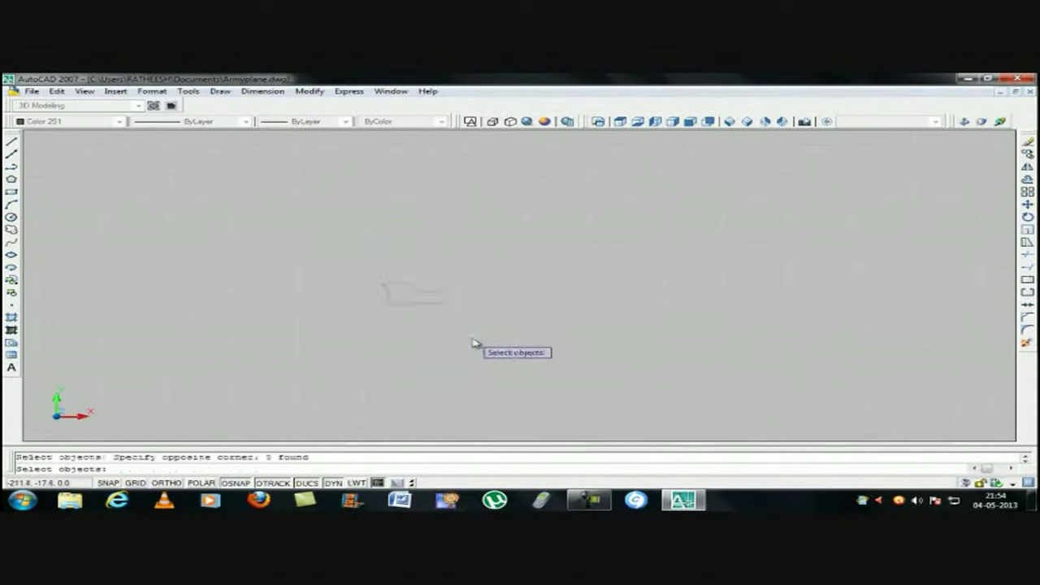
key("Return")
Revolve the region a full 360° about its bottom edge into a round engine solid
type("ev")
key("Return")
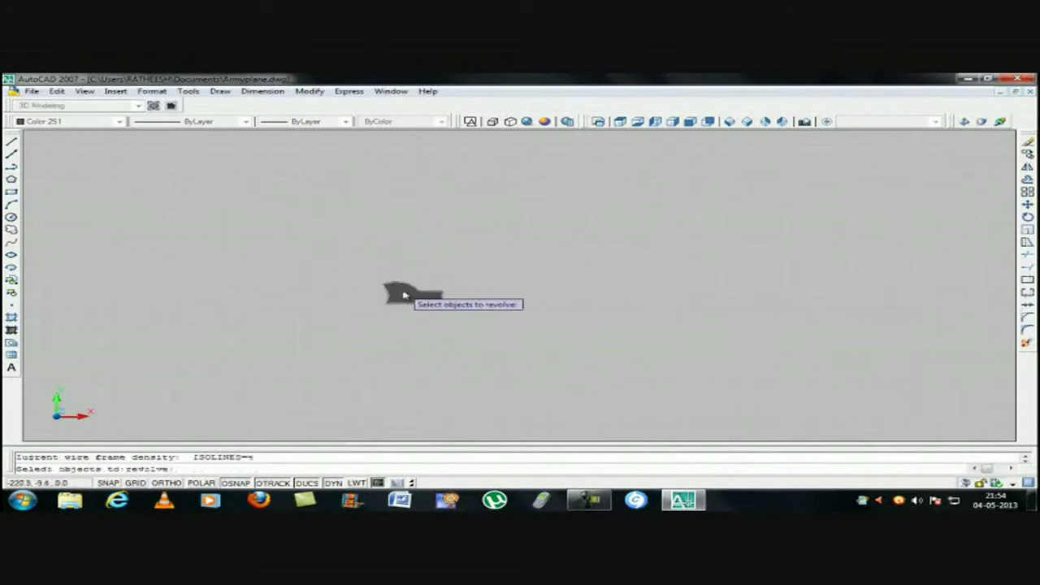
left_click(391, 296)
key("Return")
scroll(382, 299, "up", 2)
left_click(379, 299)
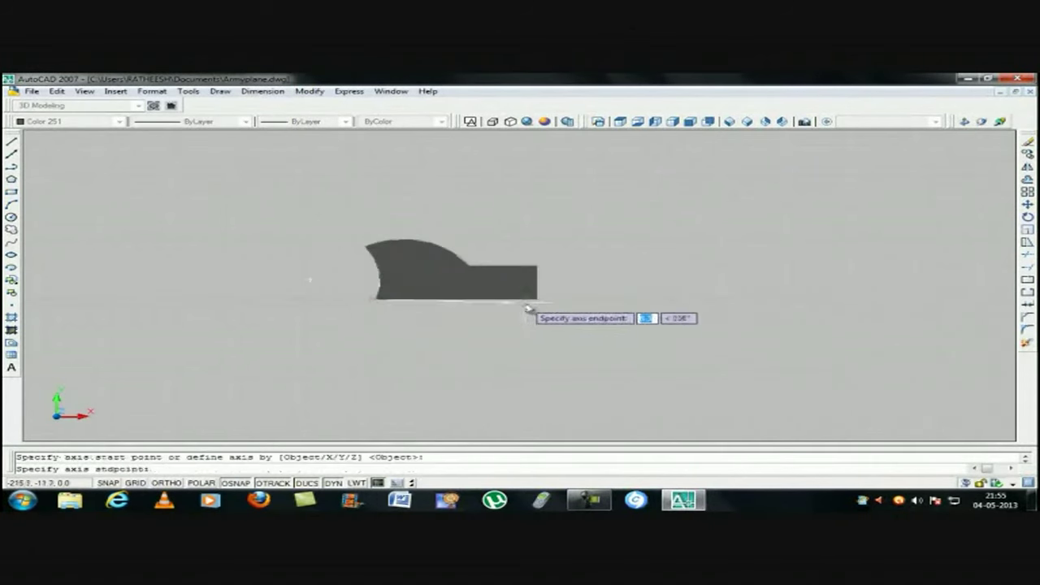
left_click(537, 301)
key("Return")
scroll(536, 301, "down", 5)
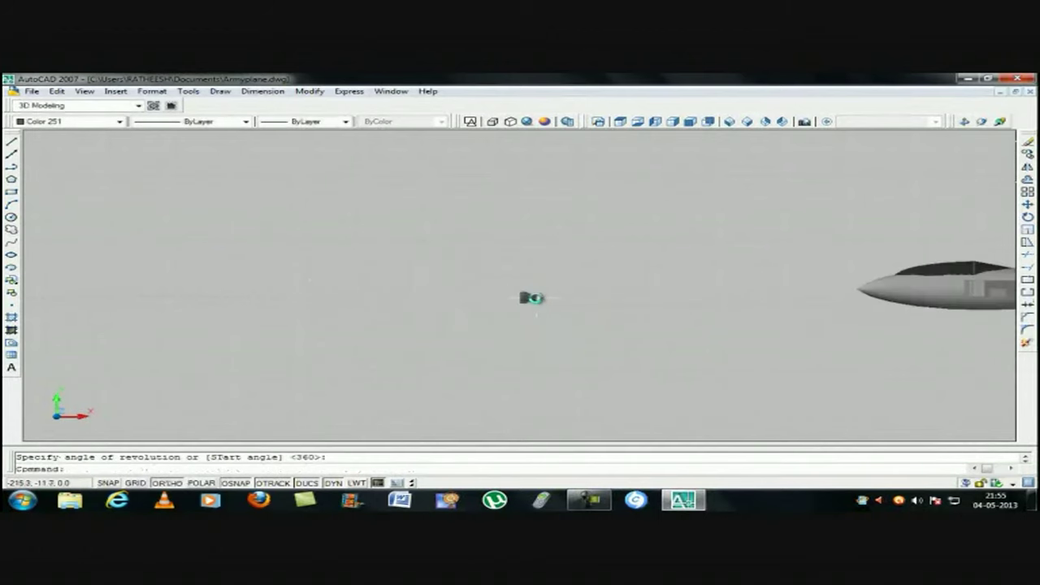
scroll(548, 302, "up", 1)
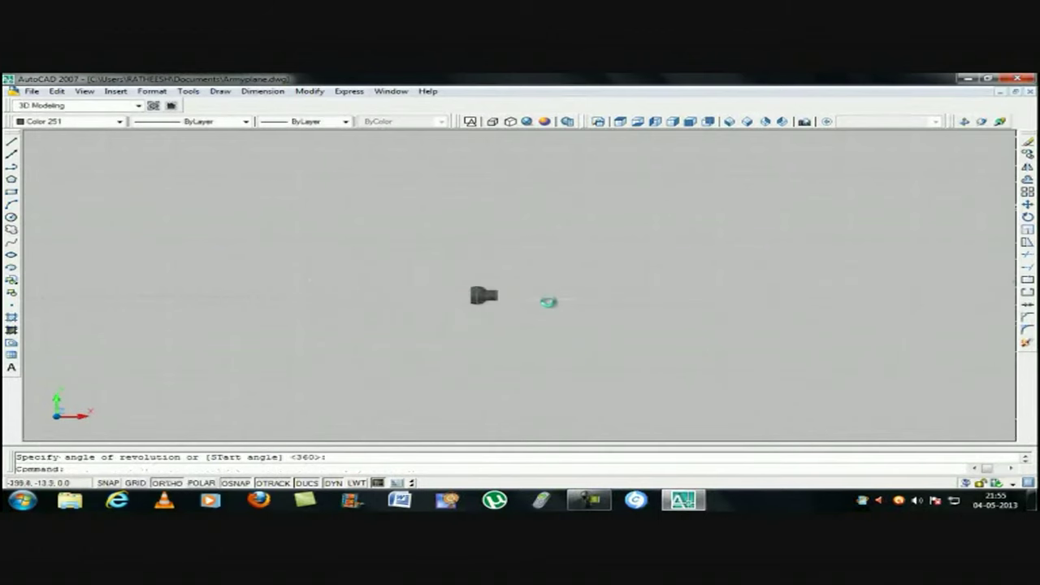
Inspect the new solid from the Back, Top, Bottom, Left and Right views
left_click(710, 121)
left_click(621, 122)
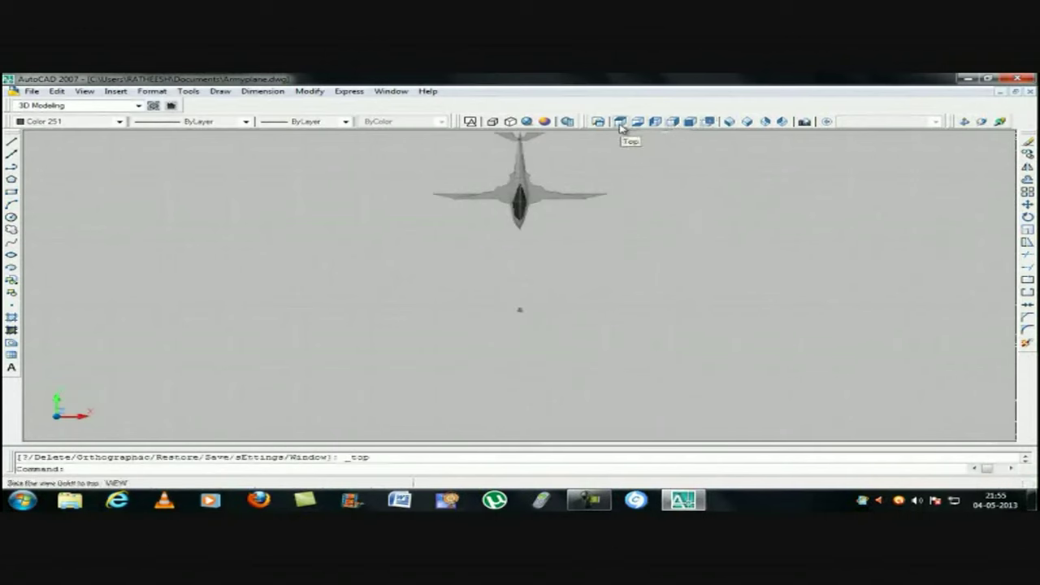
left_click(638, 121)
left_click(655, 122)
left_click(672, 122)
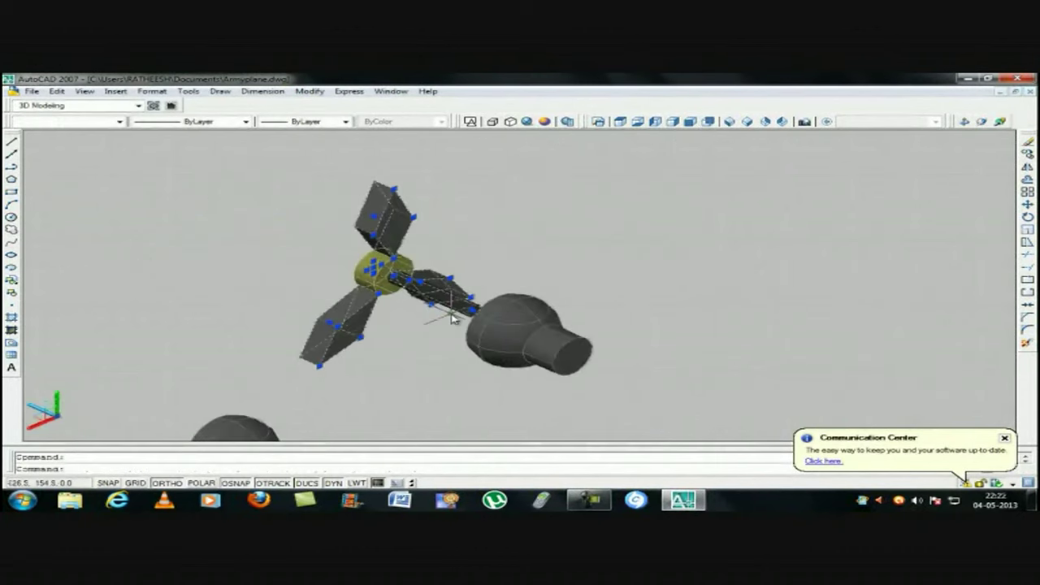
Move the propeller by its hub centre onto the engine nose and orbit to inspect it
type("m")
key("Return")
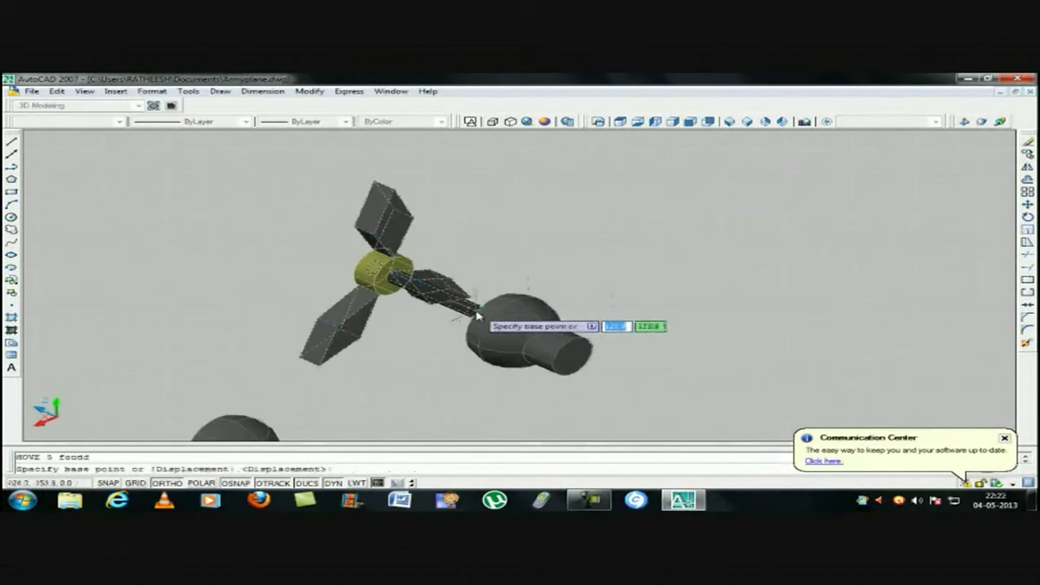
left_click(469, 311)
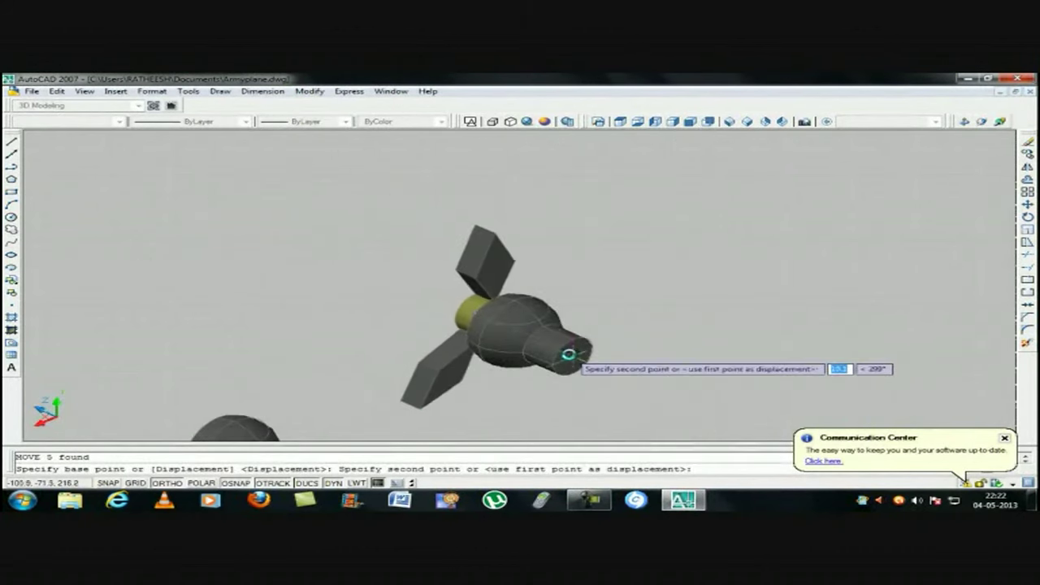
left_click(574, 350)
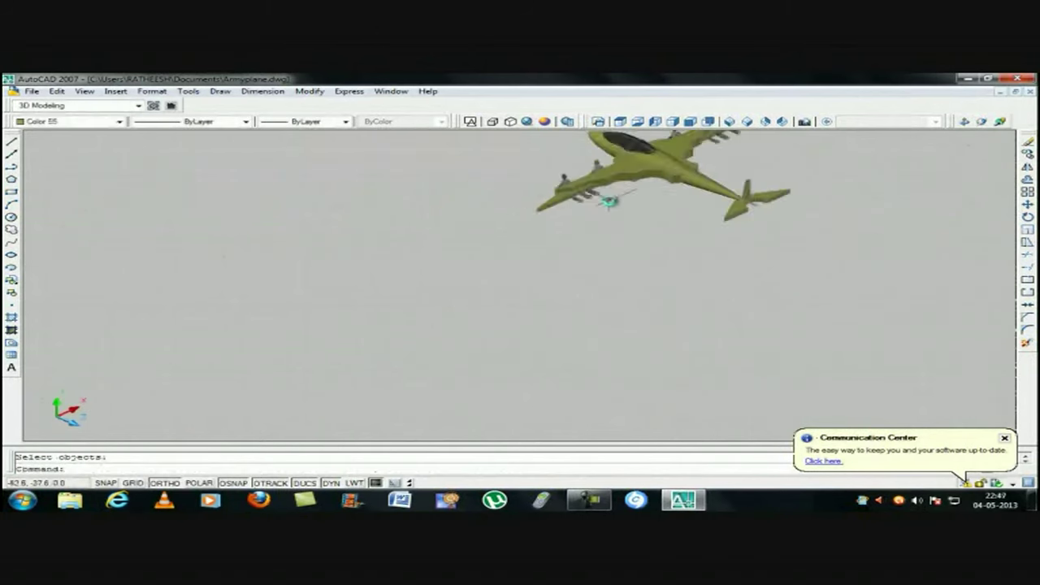
middle_click_drag(634, 179, 569, 244, "shift")
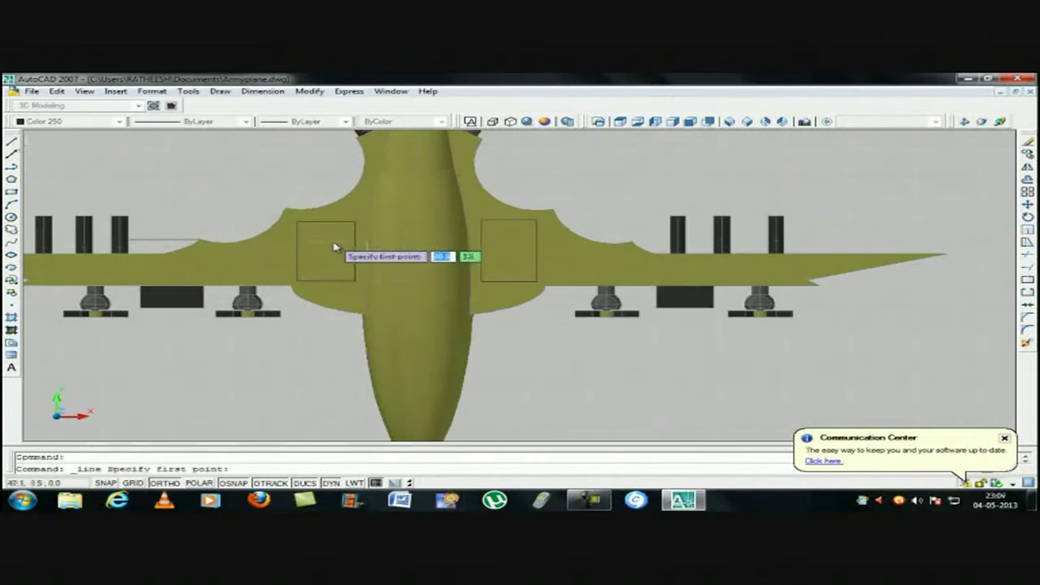
Finish the vertical midpoint line splitting the wing-root rectangle in half
left_click(326, 281)
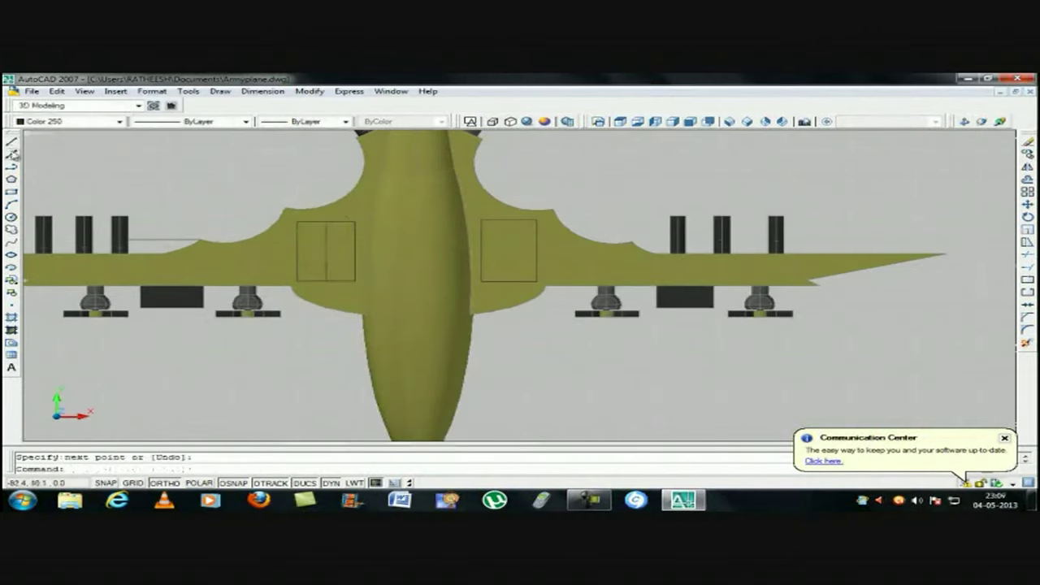
left_click(11, 141)
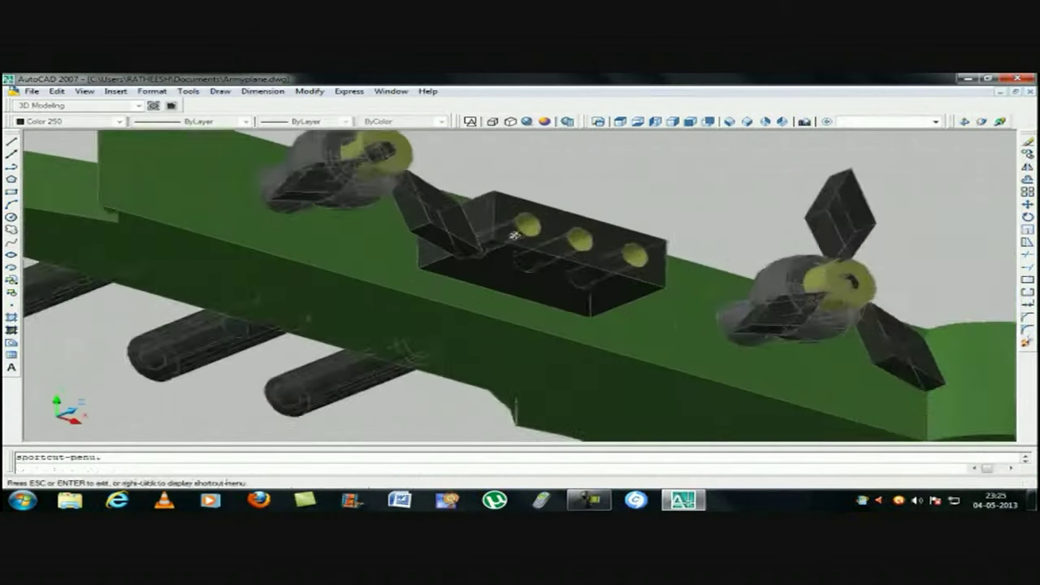
scroll(514, 235, "up", 2)
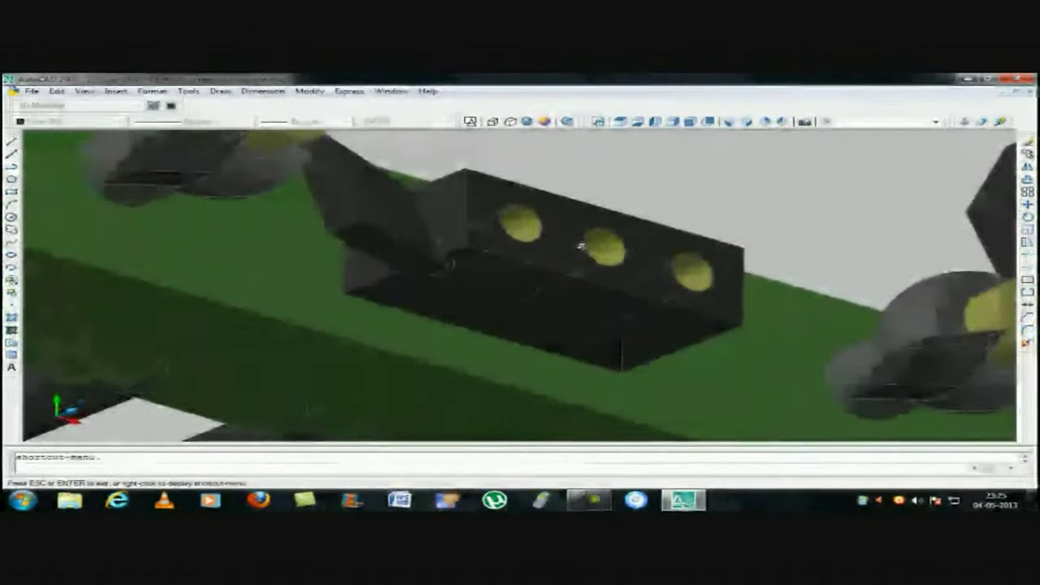
scroll(512, 234, "down", 3)
scroll(654, 195, "down", 3)
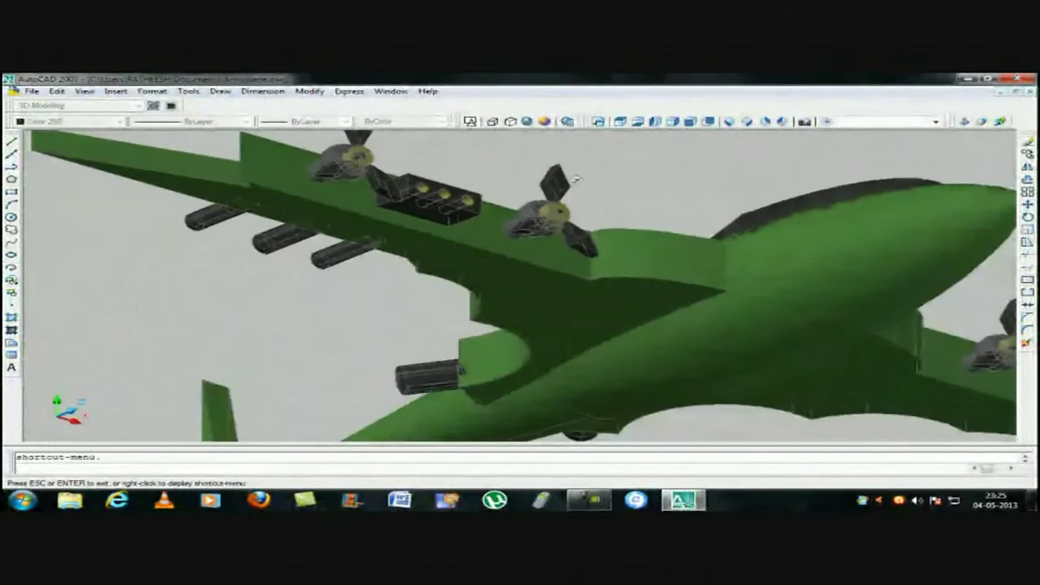
scroll(575, 179, "down", 5)
mouse_move(575, 179)
left_mouse_down()
mouse_move(830, 266)
mouse_move(829, 304)
mouse_move(283, 195)
mouse_move(121, 439)
left_mouse_up()
scroll(829, 304, "up", 5)
scroll(829, 304, "up", 3)
scroll(121, 366, "down", 4)
scroll(88, 269, "down", 2)
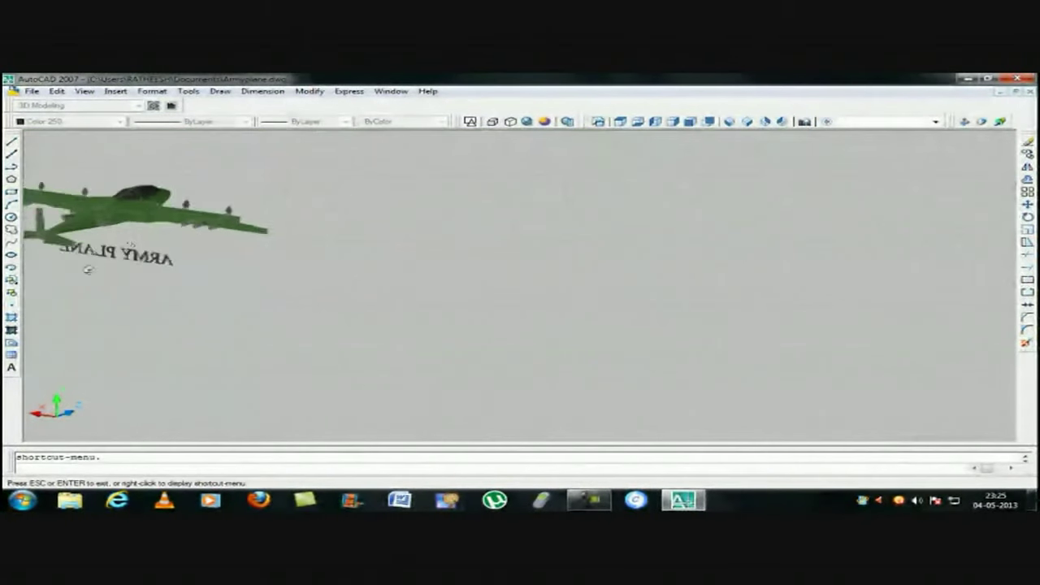
scroll(88, 270, "up", 4)
left_click_drag(88, 270, 208, 204)
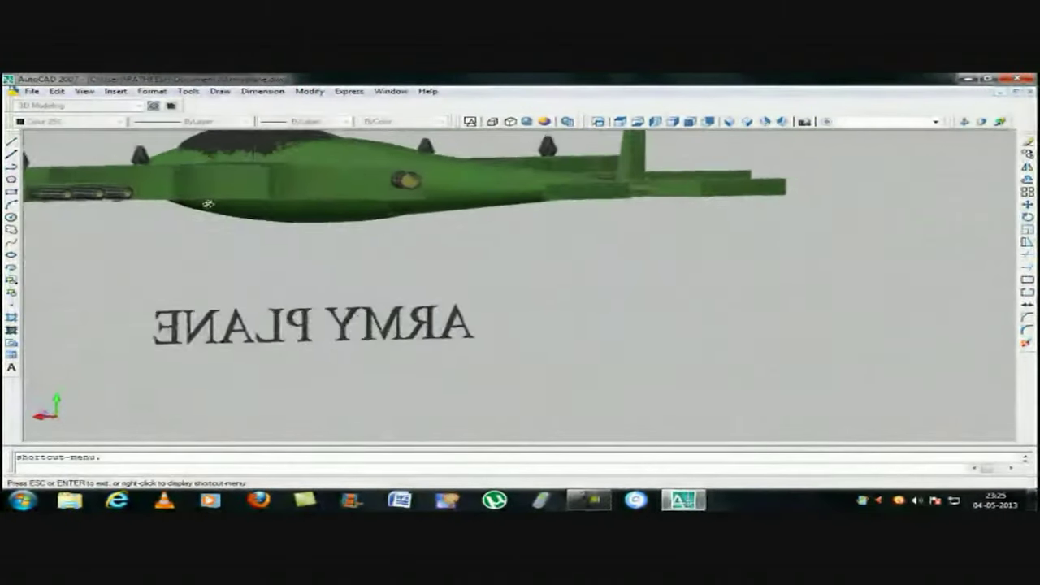